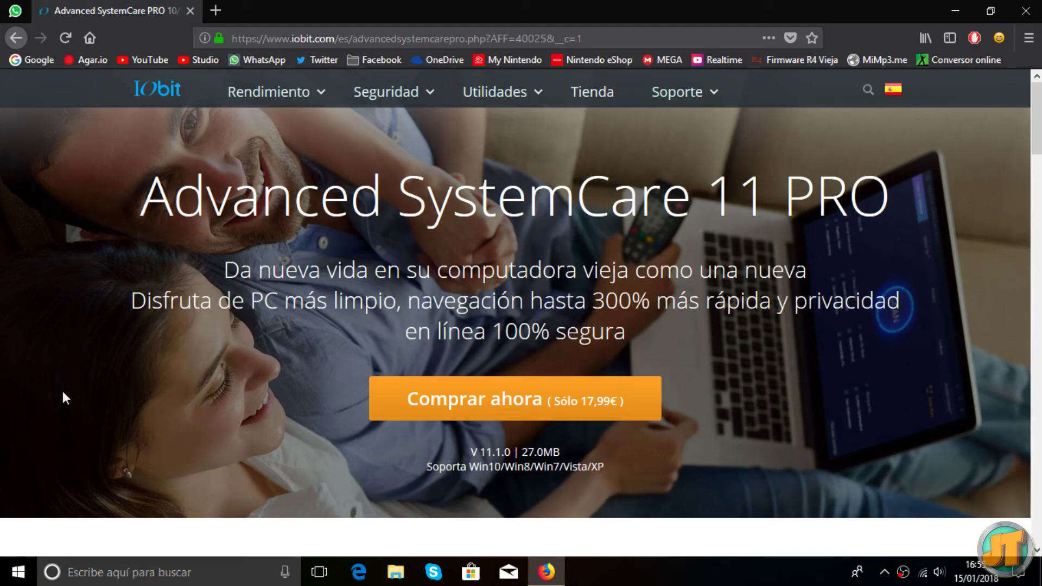
# Step: Go back to the search results, open the IObit Advanced SystemCare Free page and download advanced-systemcare-free-11-1-0-196.exe
pyautogui.hotkey('alt', 'Left')
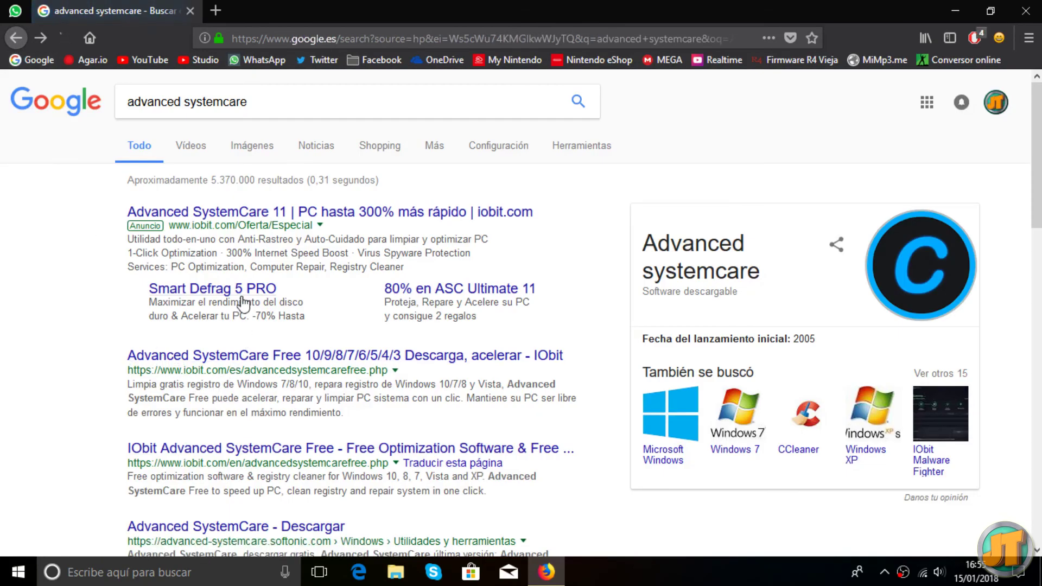
pyautogui.click(244, 363)
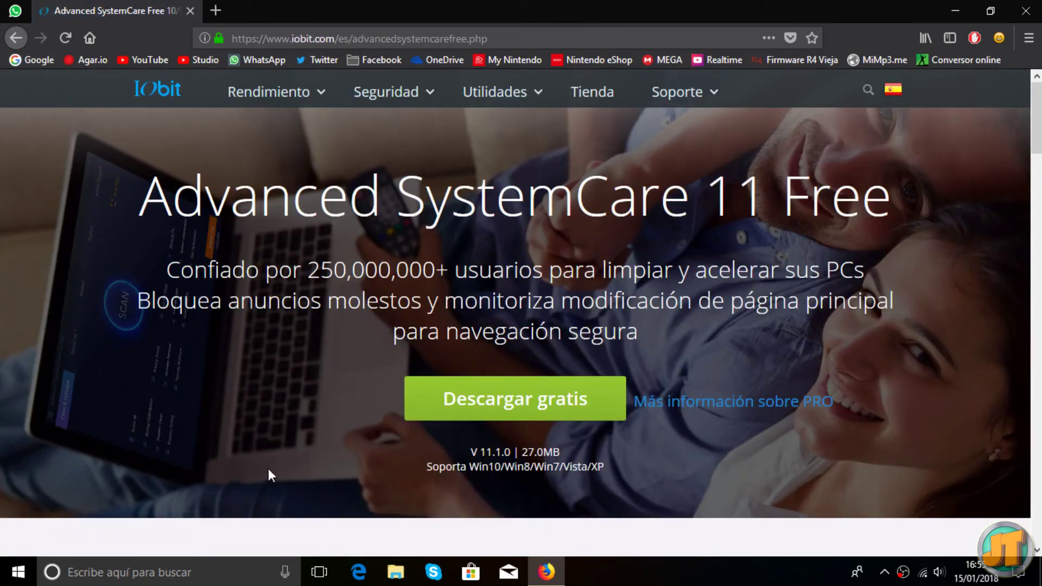
pyautogui.moveTo(142, 195); pyautogui.dragTo(914, 192)
pyautogui.click(914, 192)
pyautogui.click(507, 404)
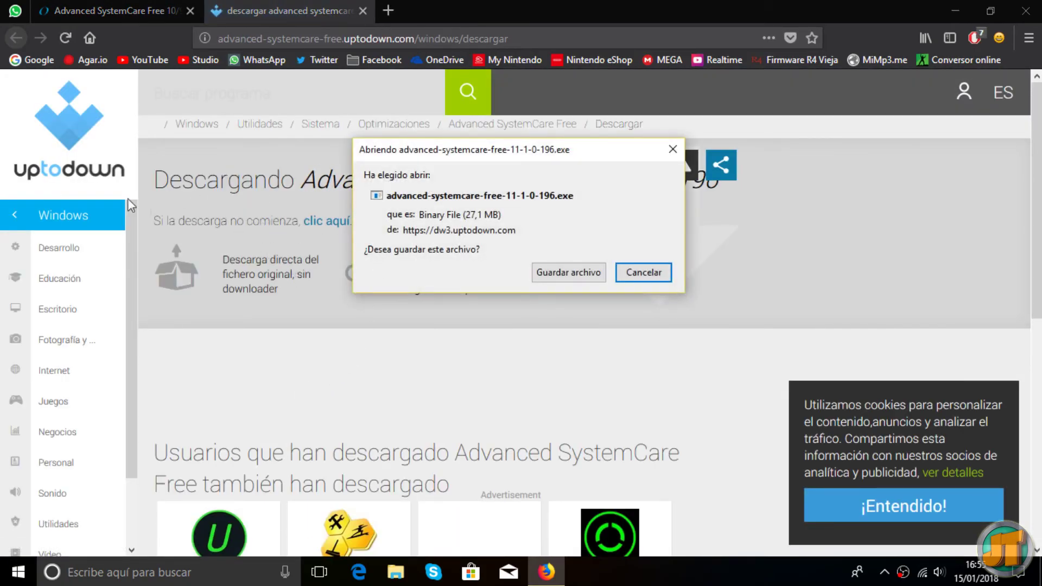
pyautogui.click(585, 273)
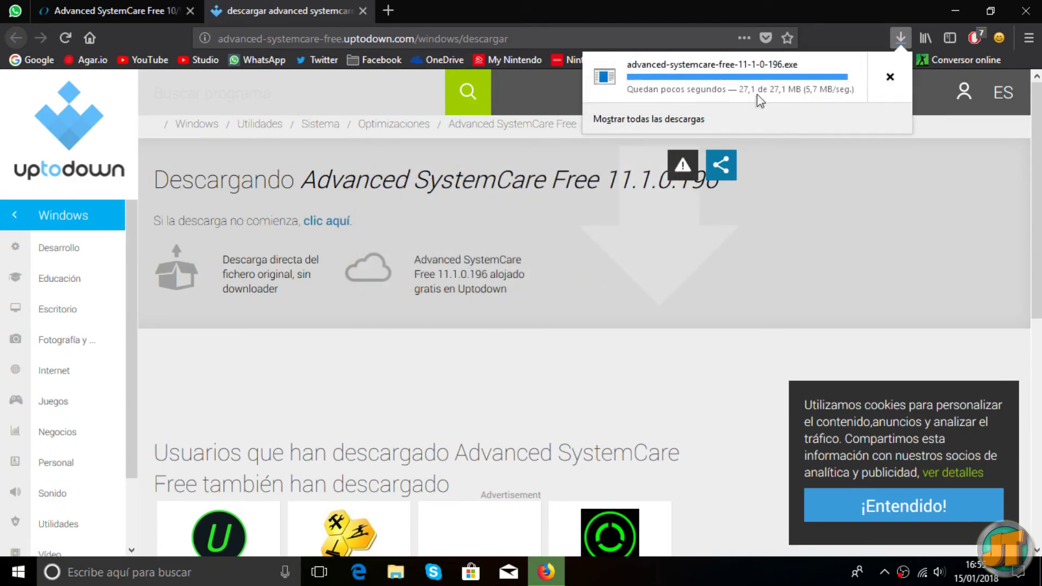
# Step: Run the downloaded installer and start a custom installation in the default folder with a desktop icon
pyautogui.click(744, 81)
pyautogui.click(567, 302)
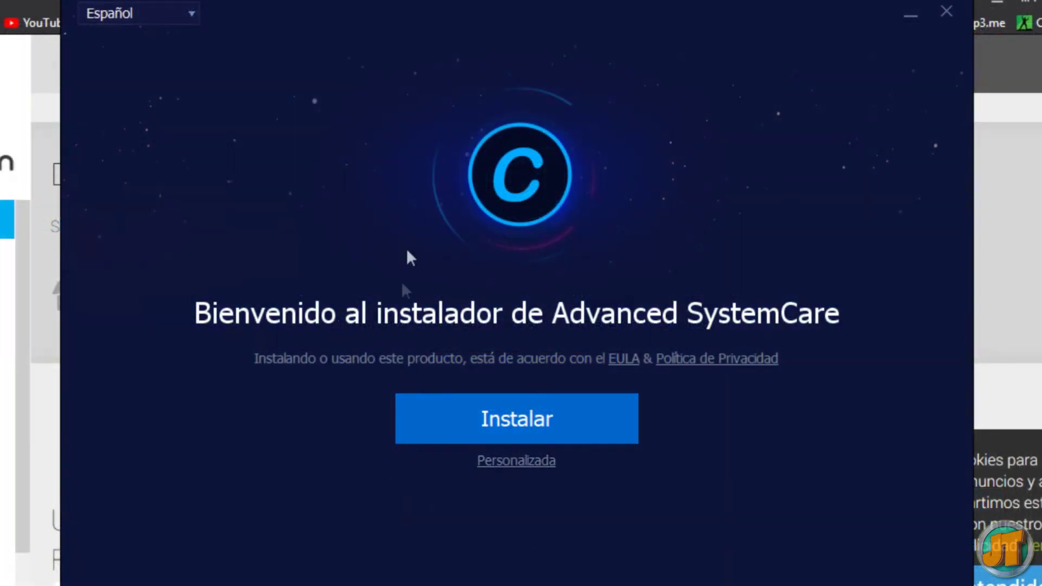
pyautogui.click(522, 462)
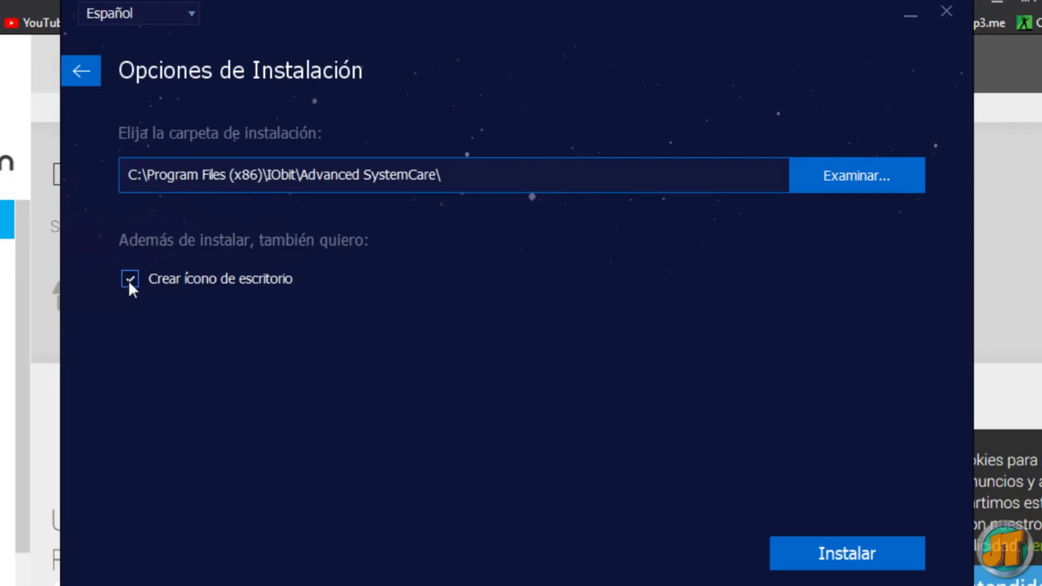
pyautogui.click(848, 553)
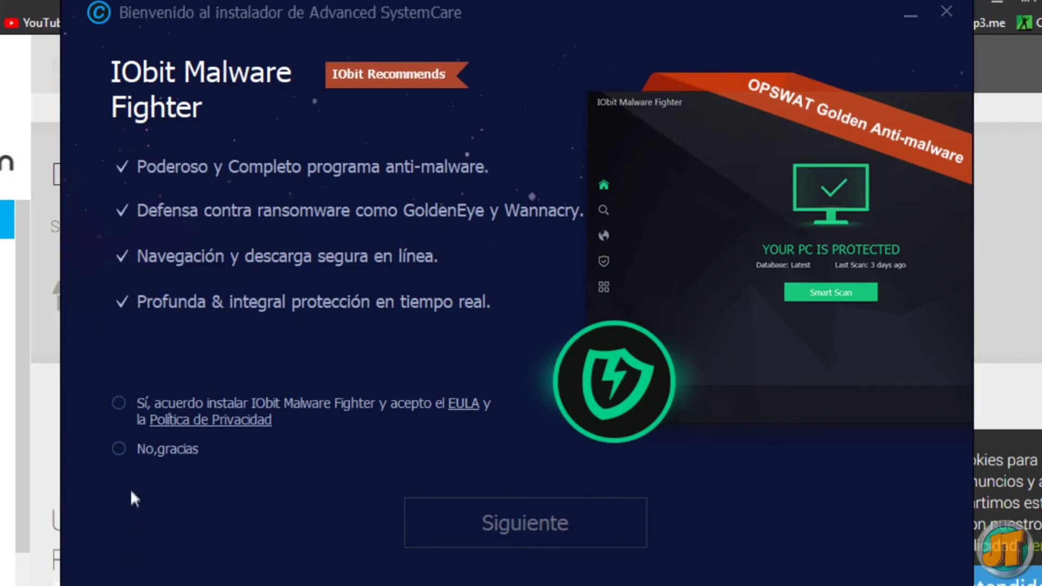
# Step: Decline the IObit Malware Fighter offer and the newsletter subscription to complete the installation
pyautogui.click(119, 449)
pyautogui.click(521, 524)
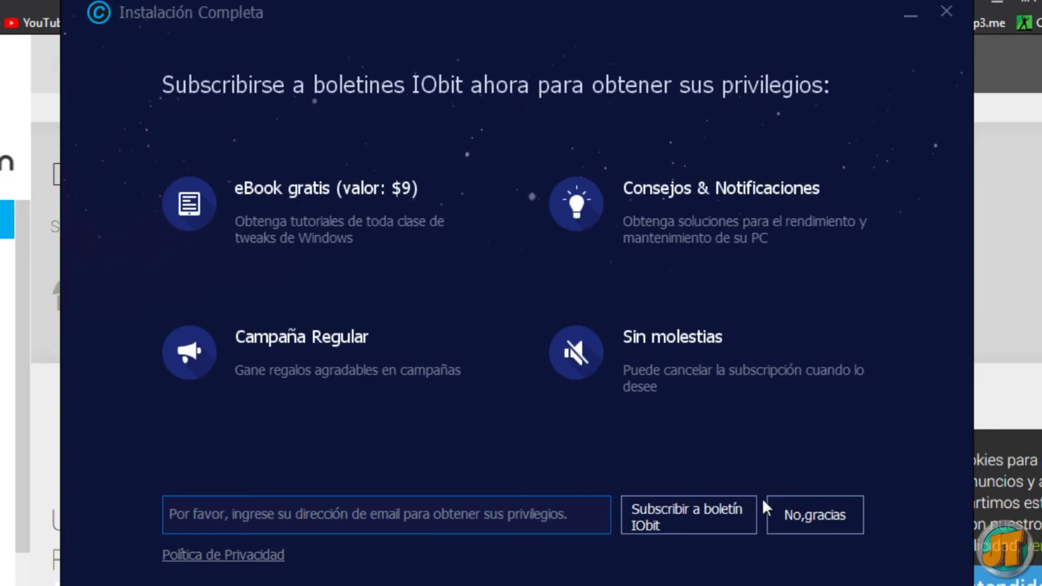
pyautogui.click(824, 516)
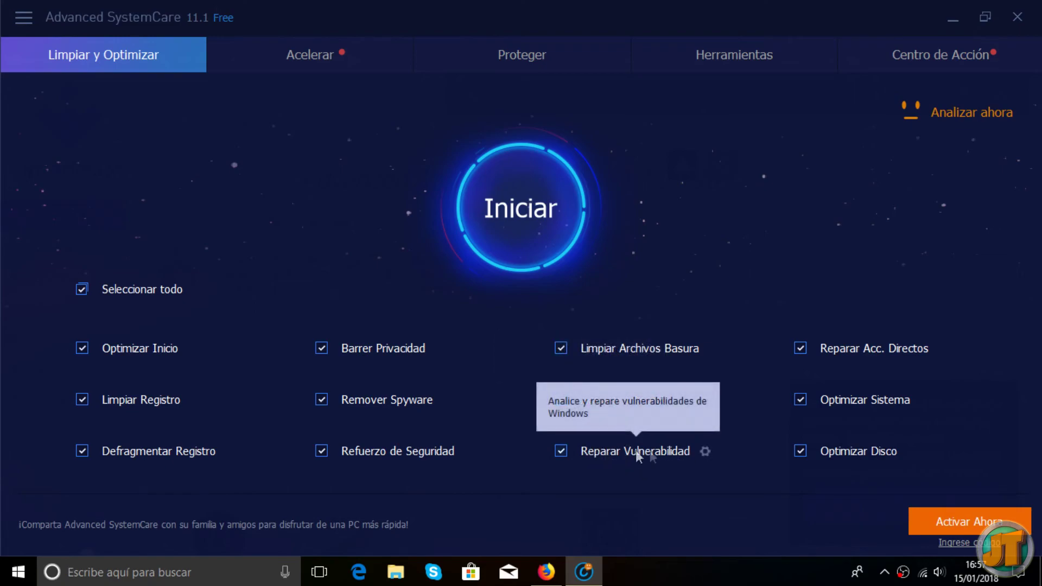
# Step: Run the Limpiar y Optimizar analysis and repair with all items selected, finish it and check the PC's status
pyautogui.click(559, 451)
pyautogui.click(561, 453)
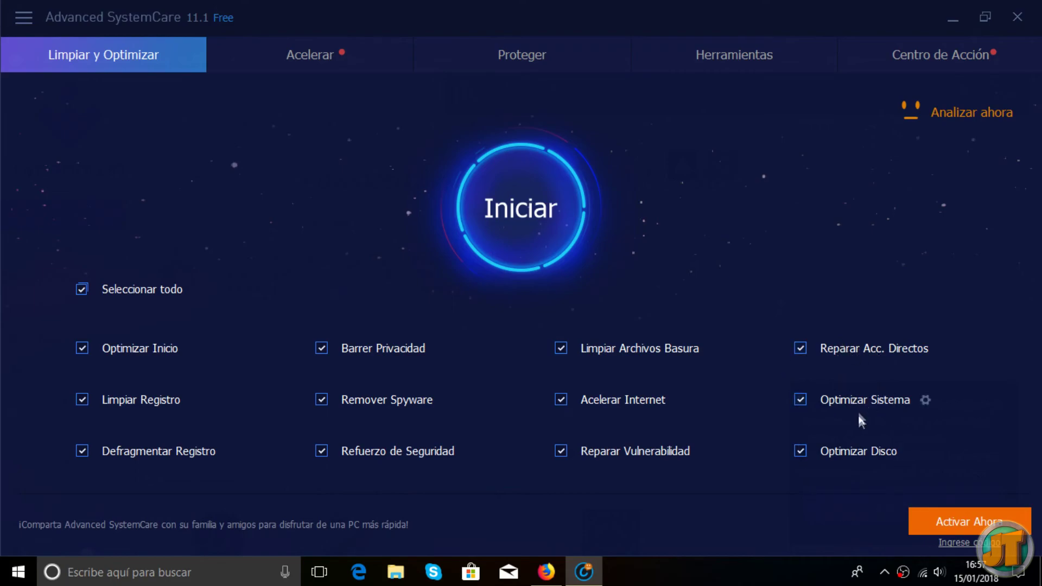
pyautogui.moveTo(870, 453)
pyautogui.click(522, 219)
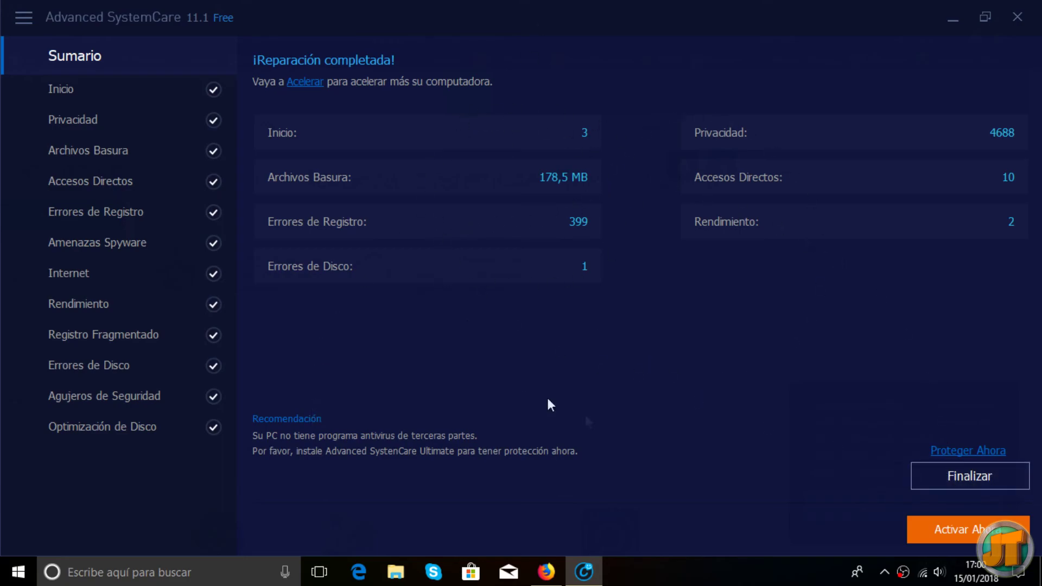
pyautogui.click(964, 481)
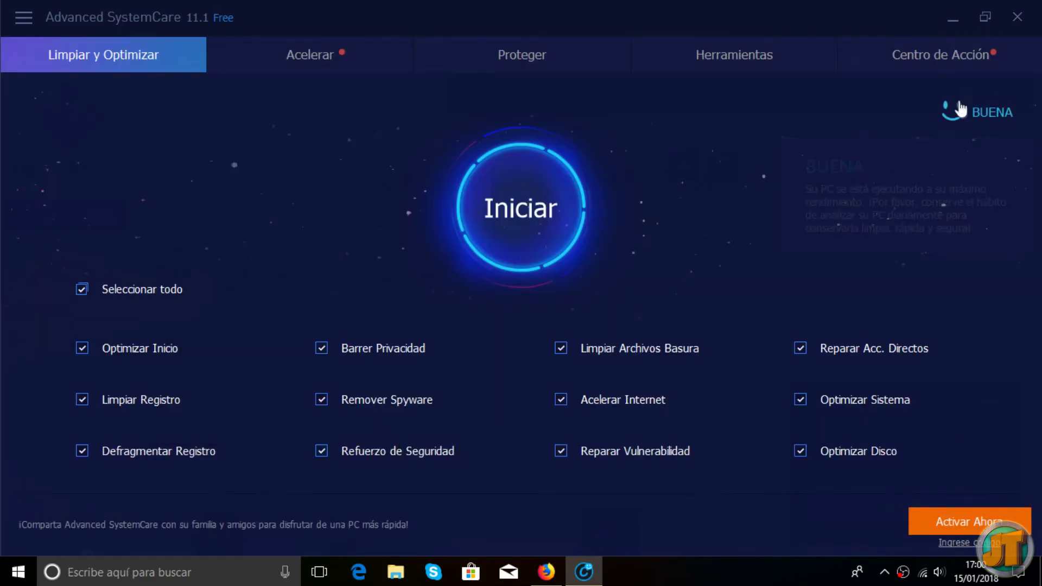
pyautogui.moveTo(962, 114)
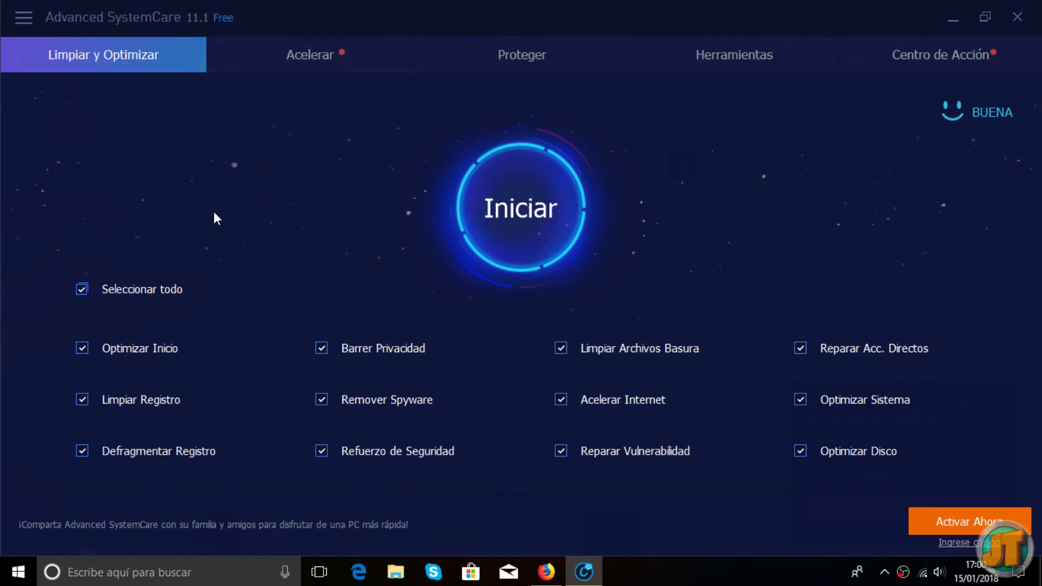
# Step: Activate Turbo Boost among the Acelerar features
pyautogui.click(326, 66)
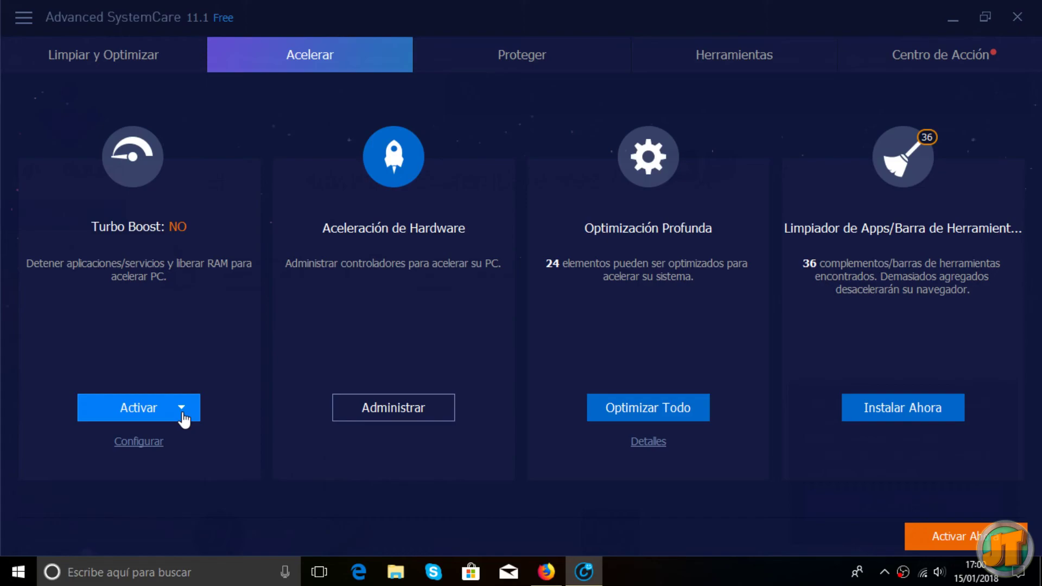
pyautogui.click(152, 415)
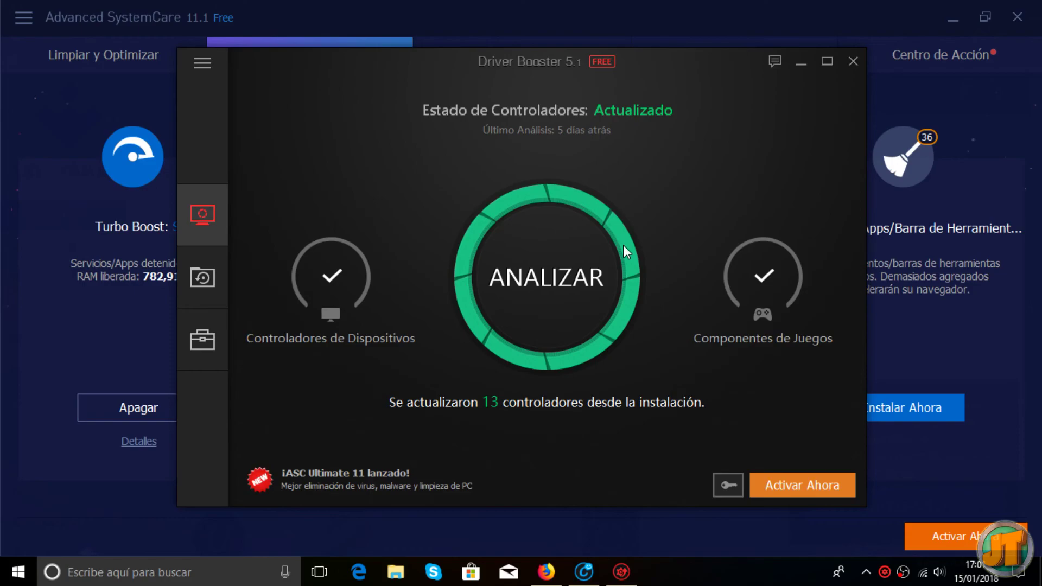
# Step: Analyze the PC's drivers with Driver Booster, review the driver list and close the program
pyautogui.click(622, 246)
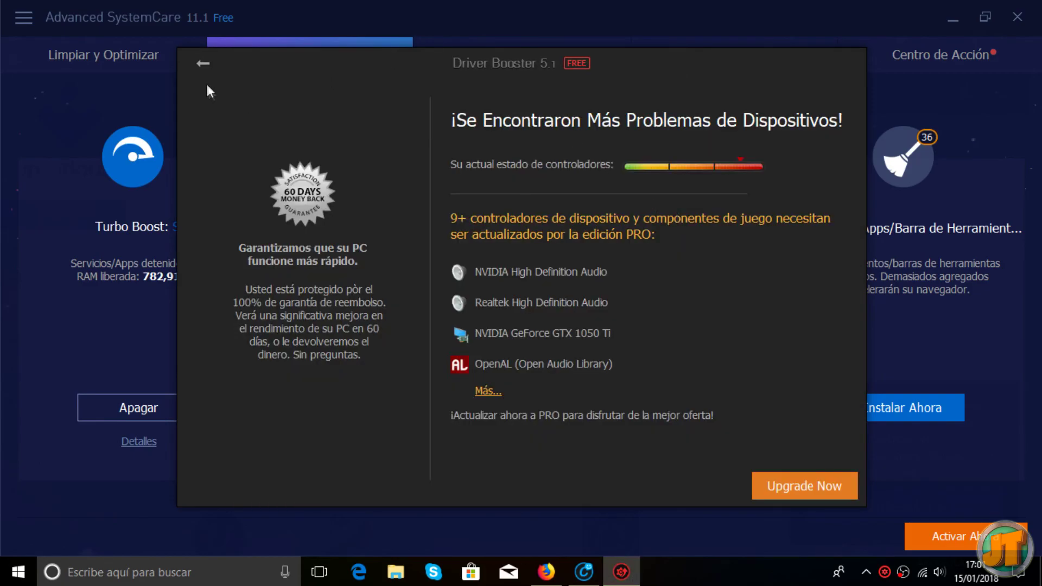
pyautogui.click(203, 64)
pyautogui.click(428, 402)
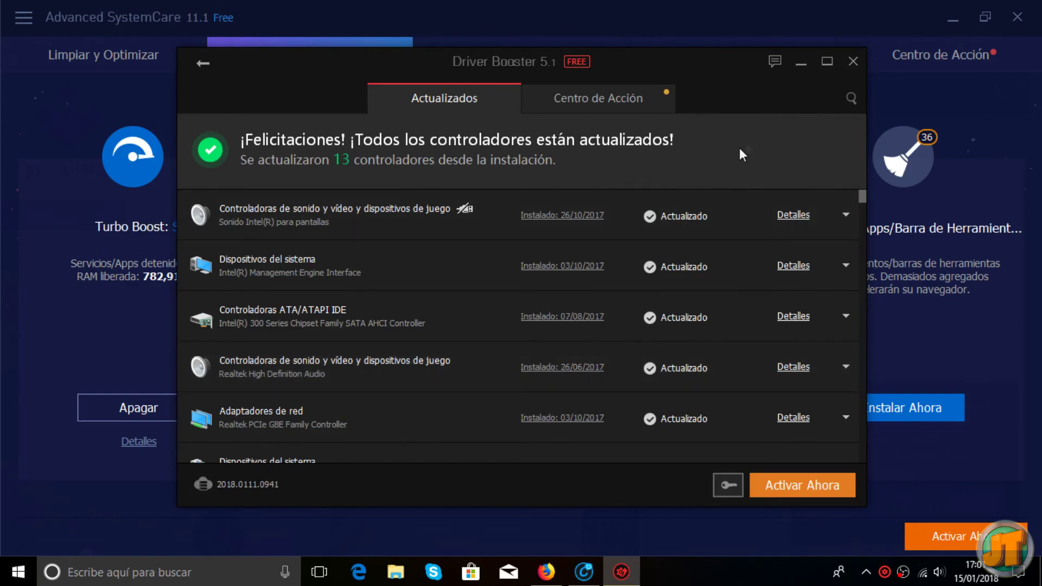
pyautogui.moveTo(673, 70); pyautogui.dragTo(667, 116)
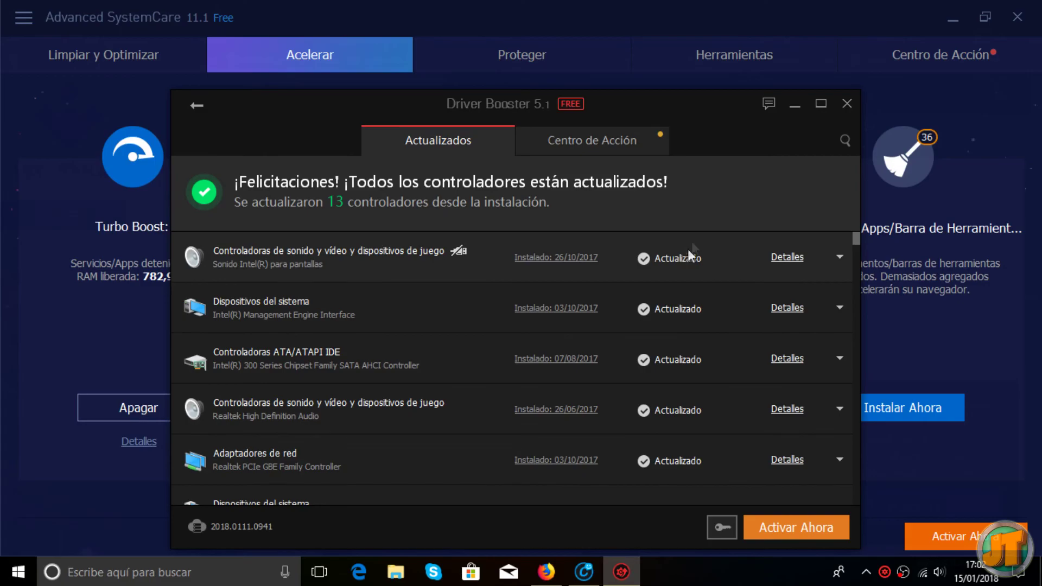
pyautogui.moveTo(717, 108); pyautogui.dragTo(705, 77)
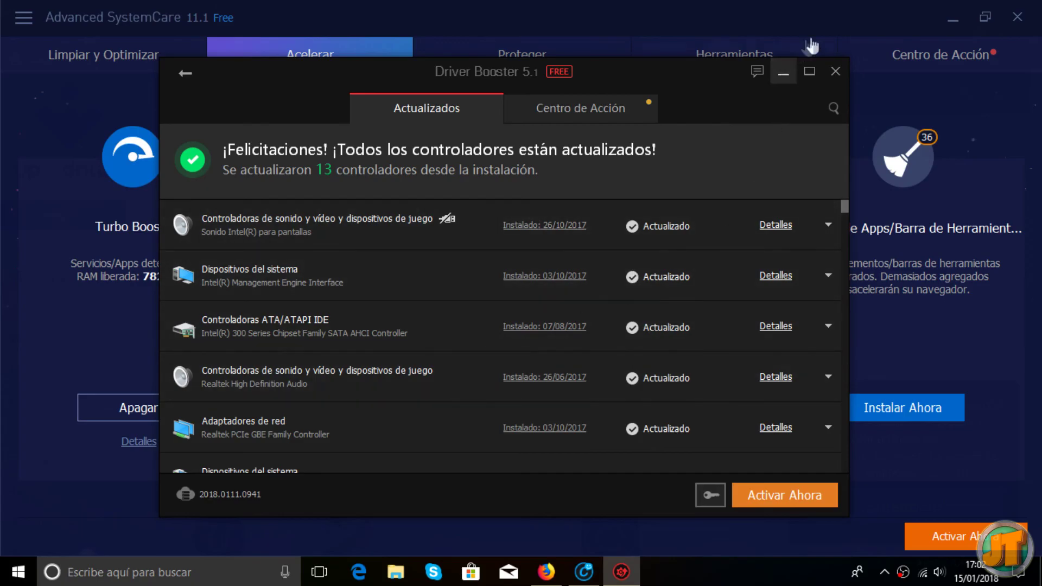
pyautogui.click(834, 71)
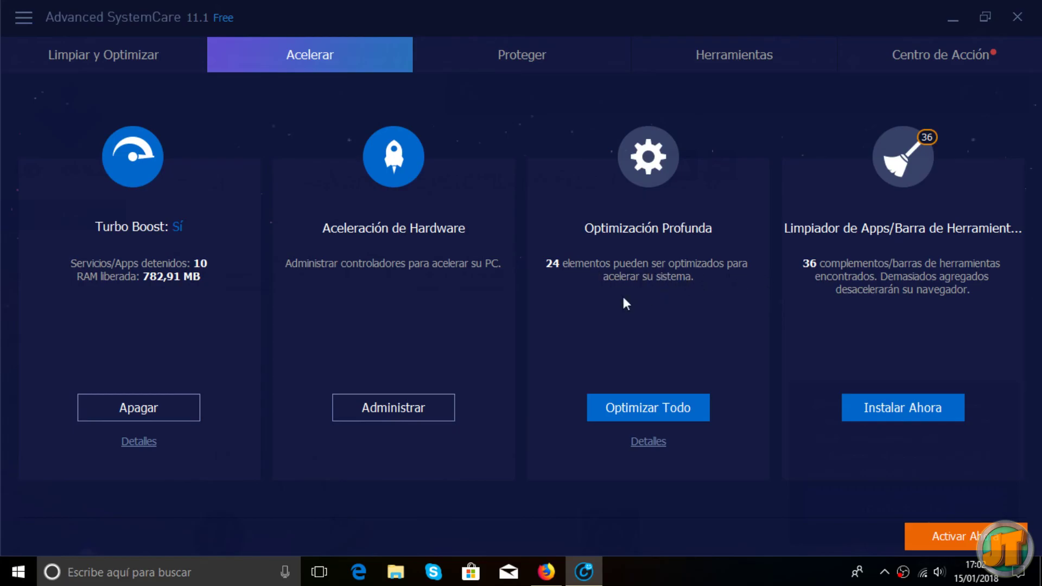
# Step: Review the Optimización Profunda items, optimize all the selected ones and return to the Acelerar overview
pyautogui.click(648, 443)
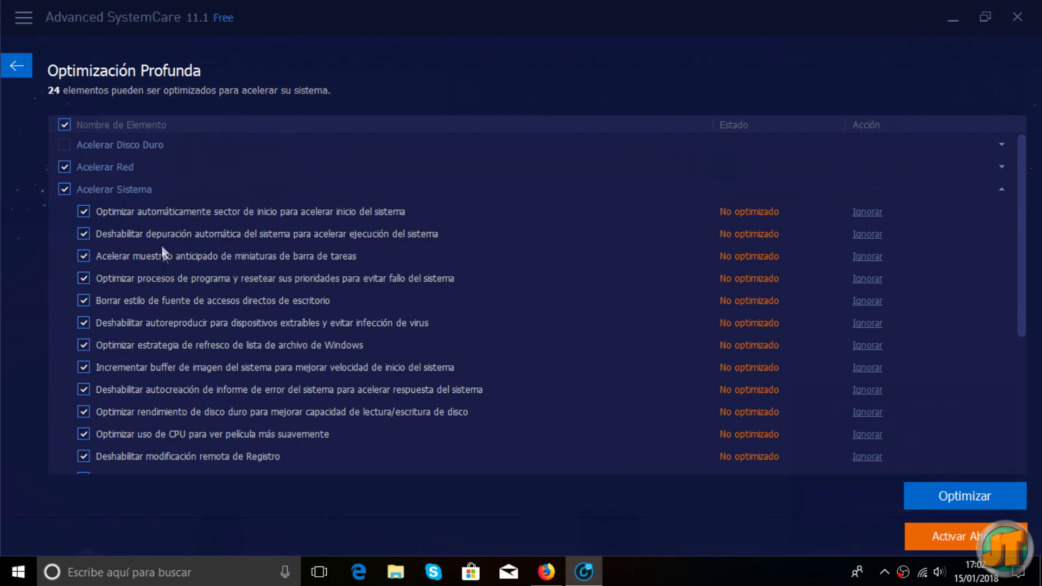
pyautogui.scroll(-3, 320, 238)
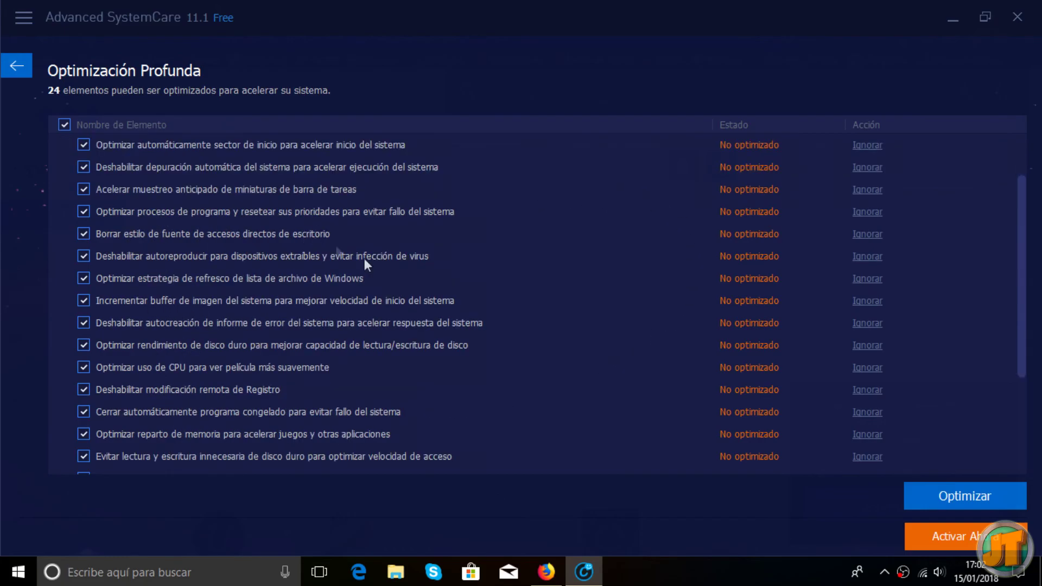
pyautogui.moveTo(1024, 265); pyautogui.dragTo(1022, 378)
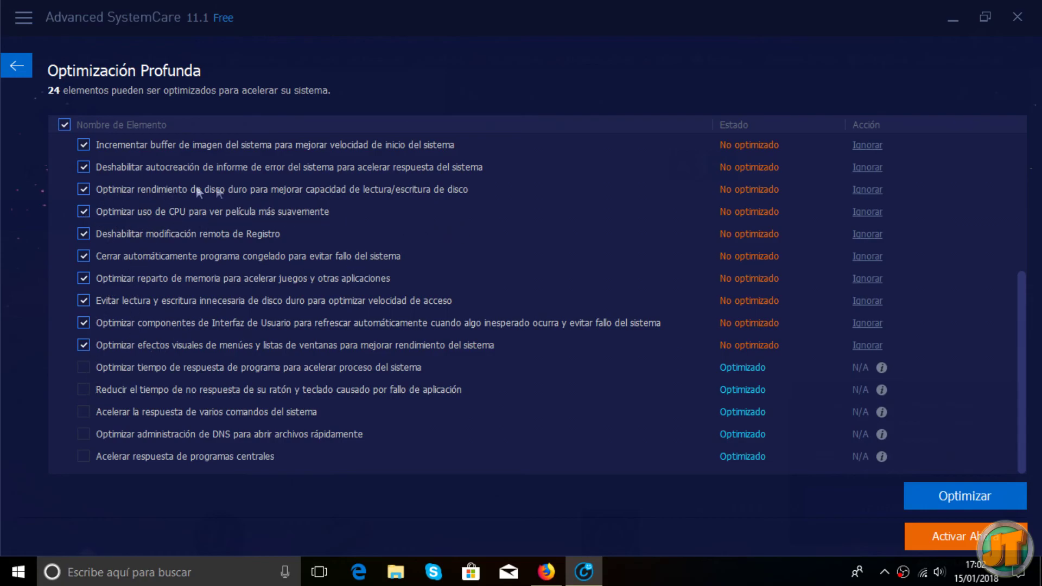
pyautogui.scroll(5, 265, 259)
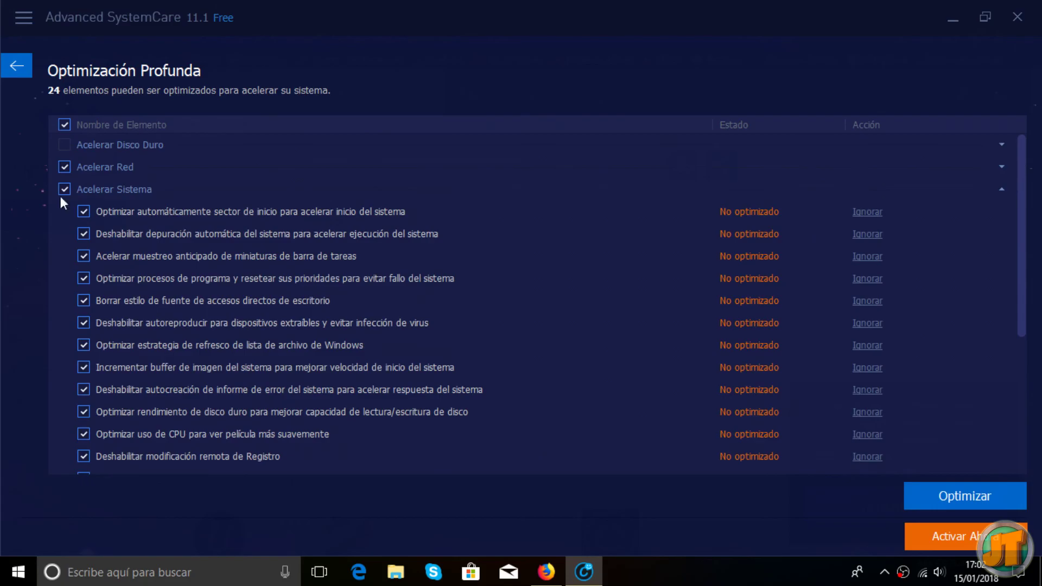
pyautogui.scroll(-5, 367, 295)
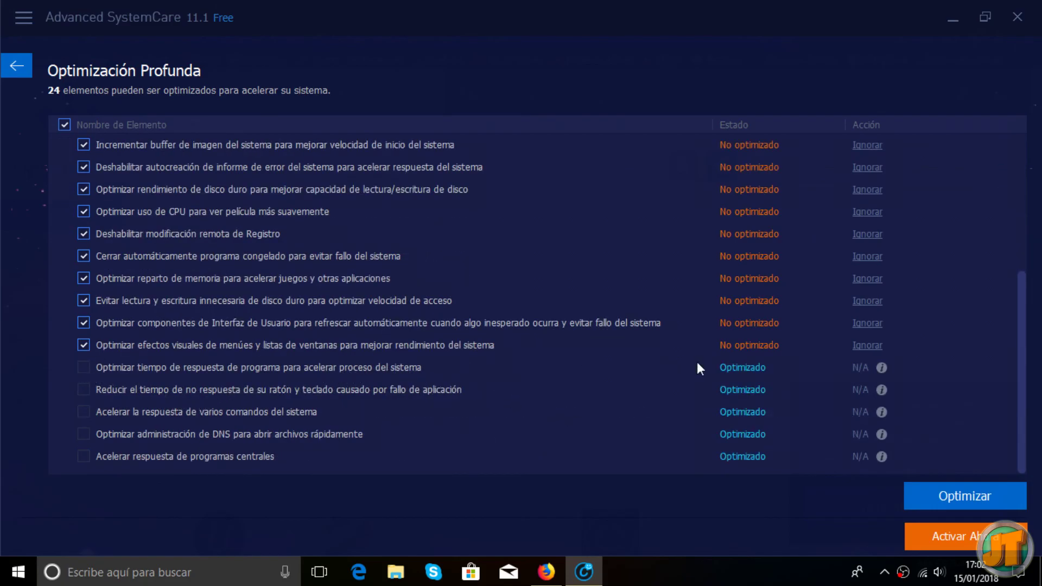
pyautogui.scroll(4, 740, 350)
pyautogui.scroll(1, 493, 218)
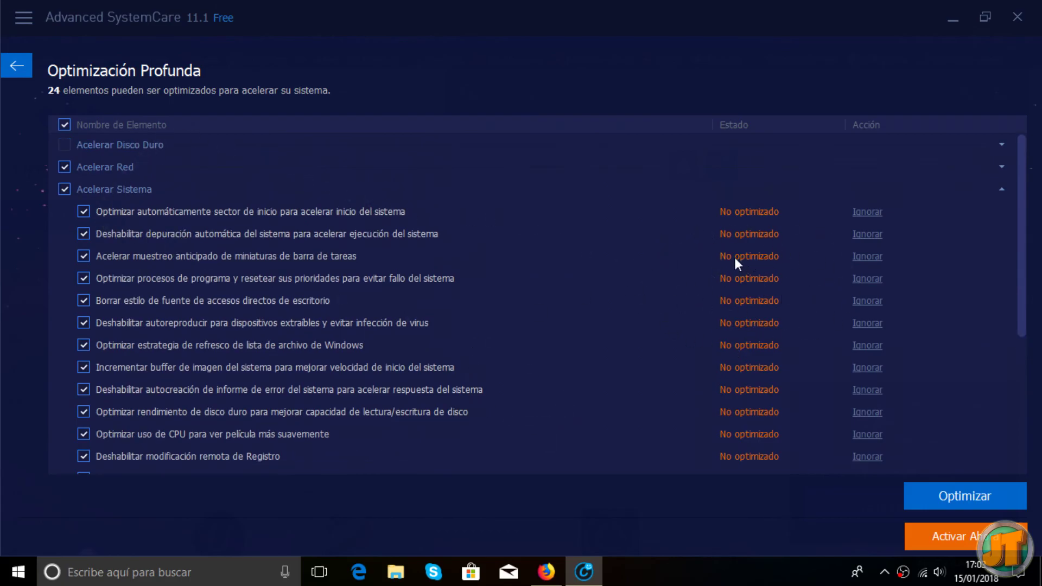
pyautogui.scroll(-2, 773, 233)
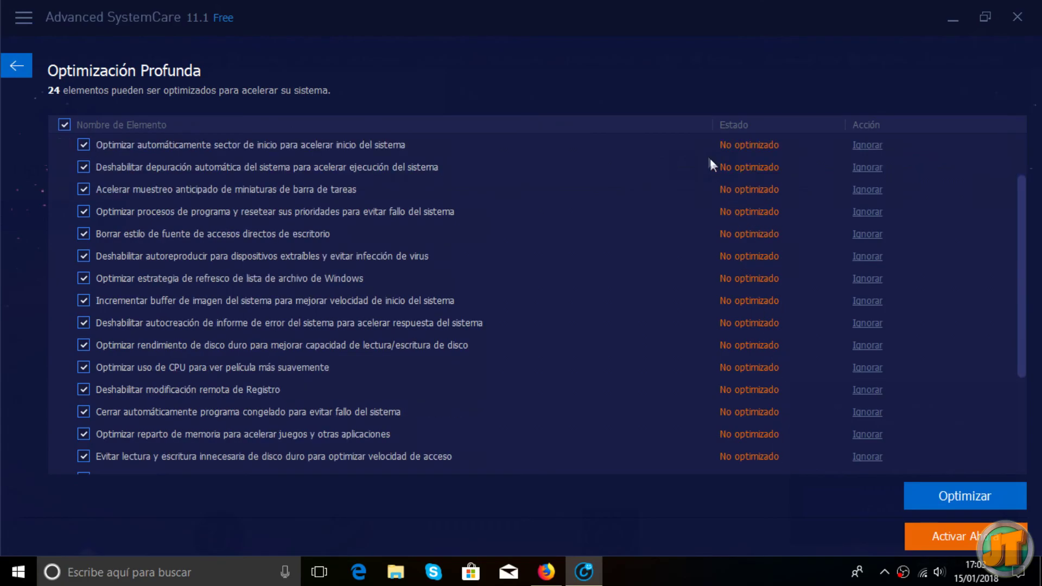
pyautogui.scroll(-3, 733, 242)
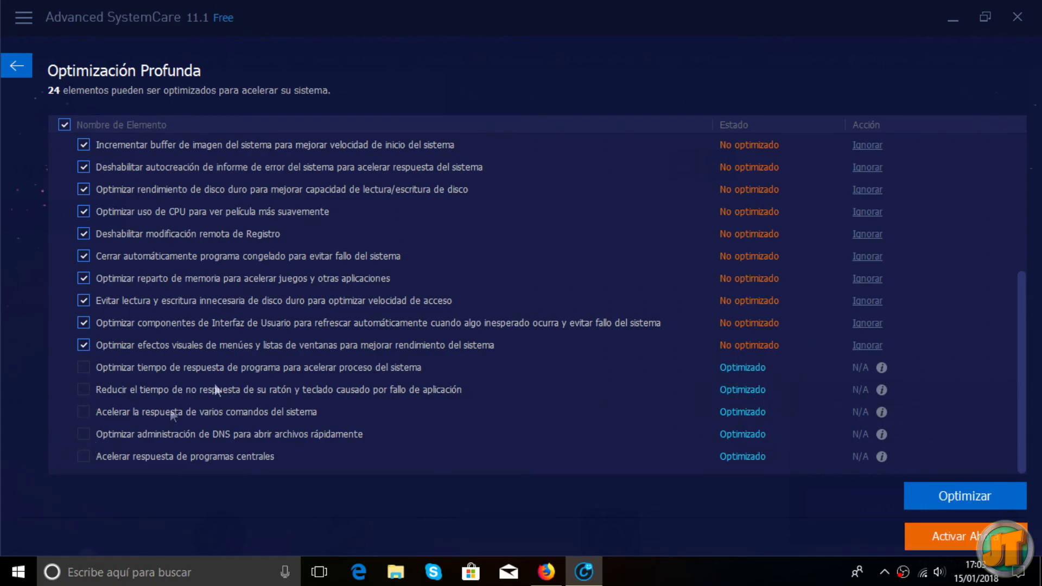
pyautogui.scroll(5, 356, 315)
pyautogui.click(968, 495)
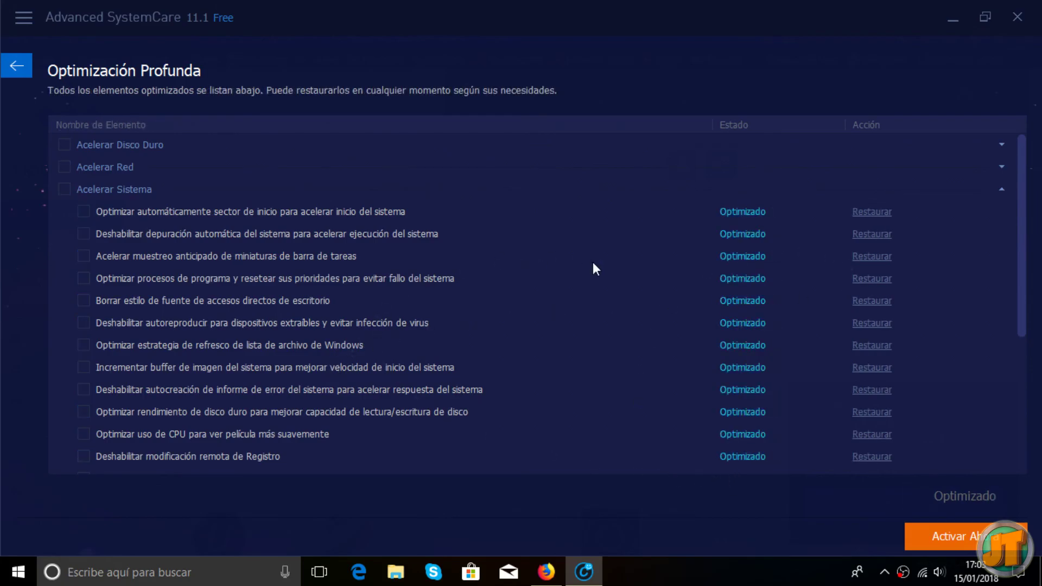
pyautogui.click(14, 67)
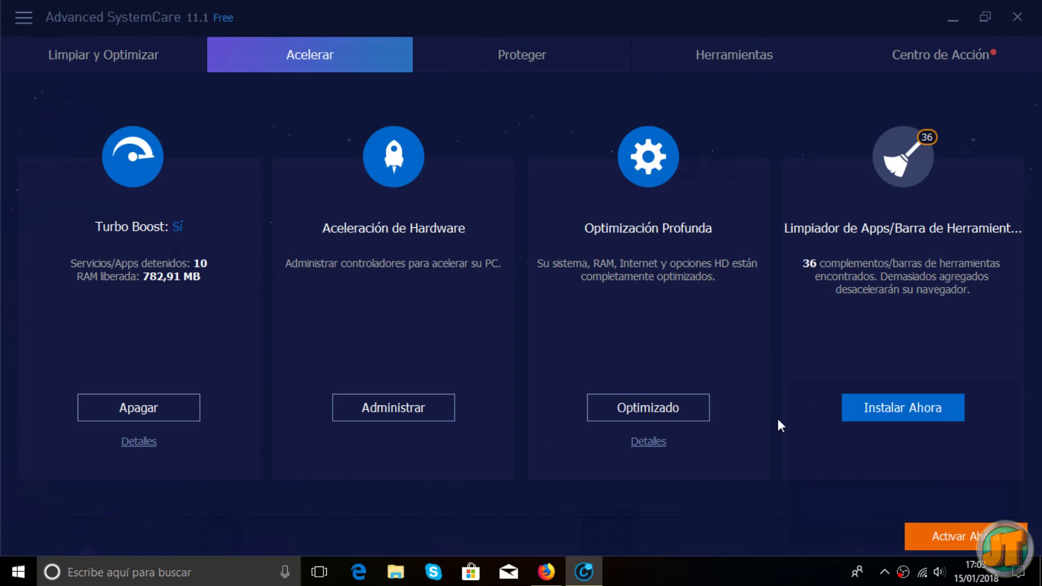
# Step: Open the IObit Uninstaller installation offer for the app and toolbar cleaner and cancel it
pyautogui.click(878, 409)
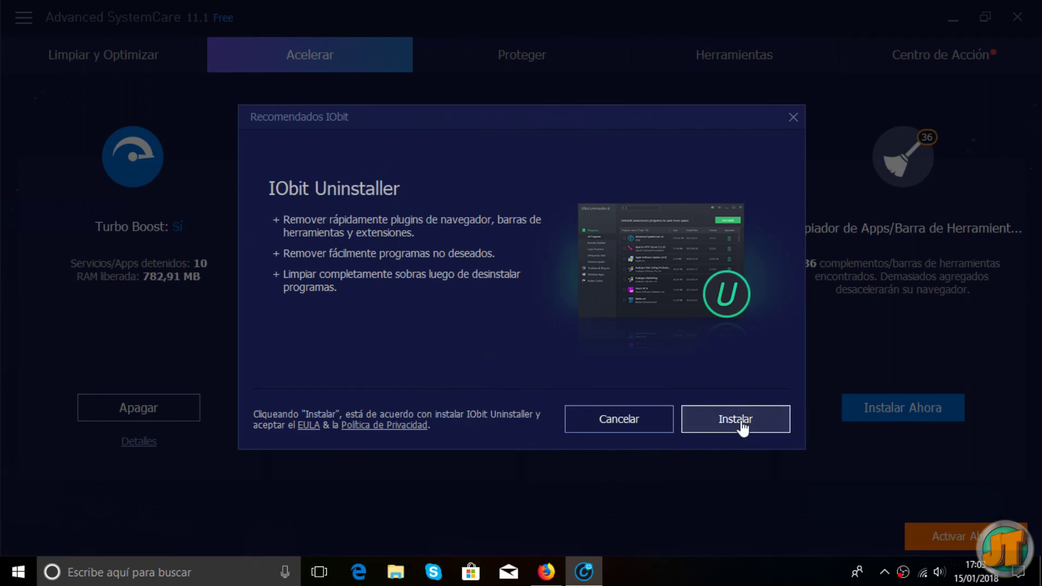
pyautogui.click(622, 423)
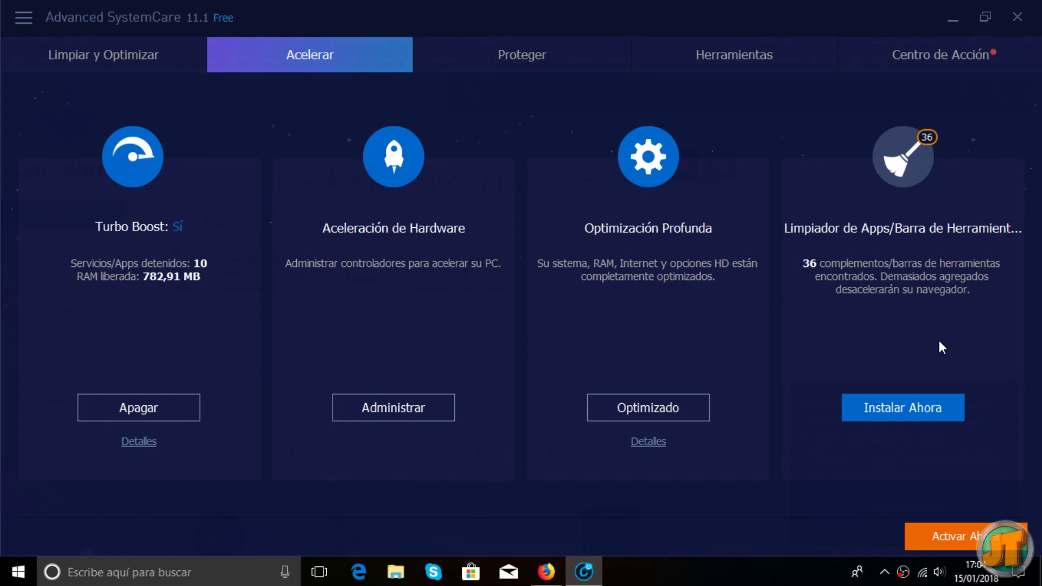
# Step: Examine the DNS protection options among the Proteger features and close them without making changes
pyautogui.click(522, 59)
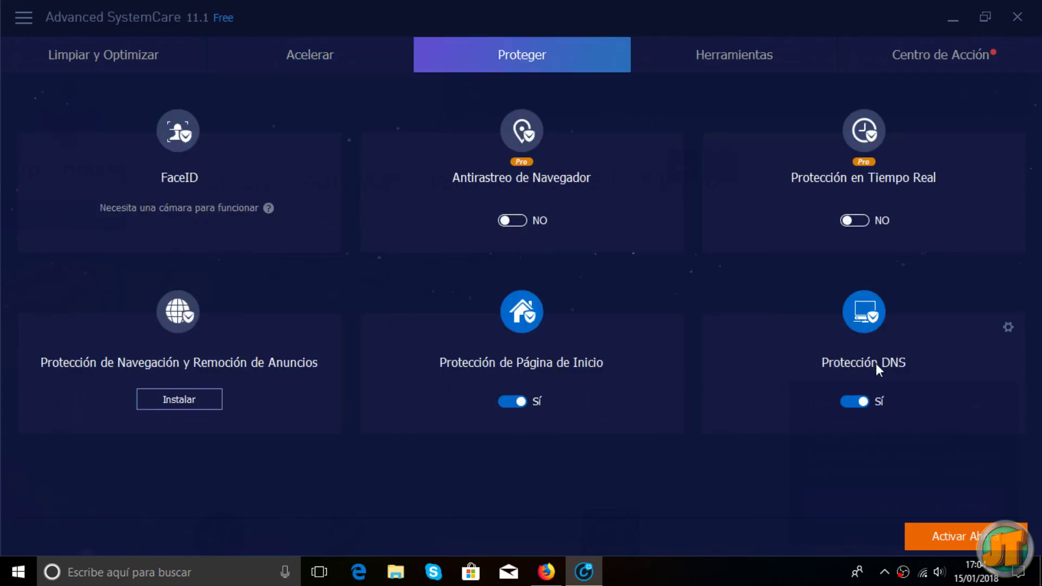
pyautogui.click(1007, 327)
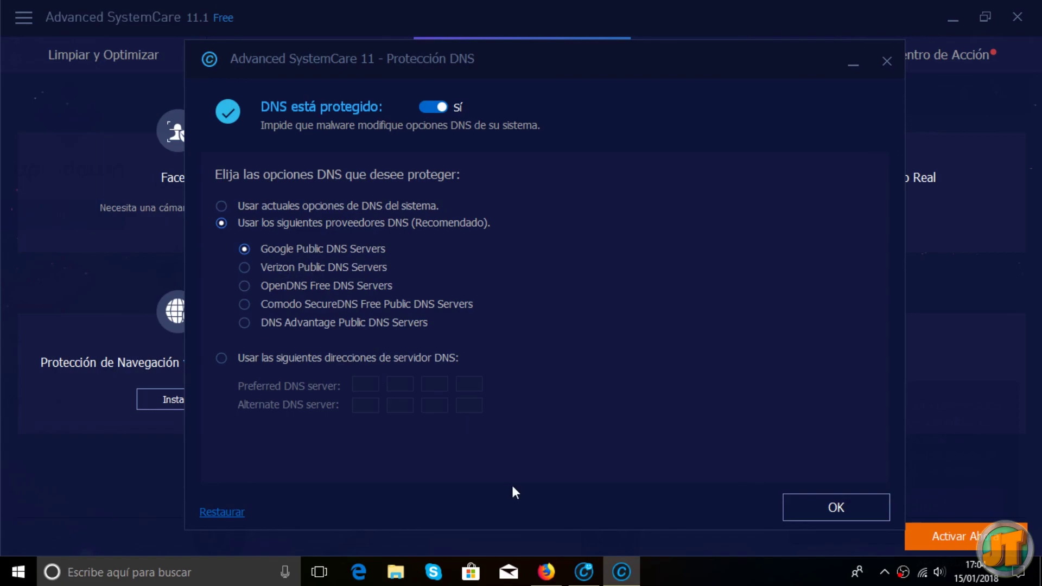
pyautogui.click(887, 61)
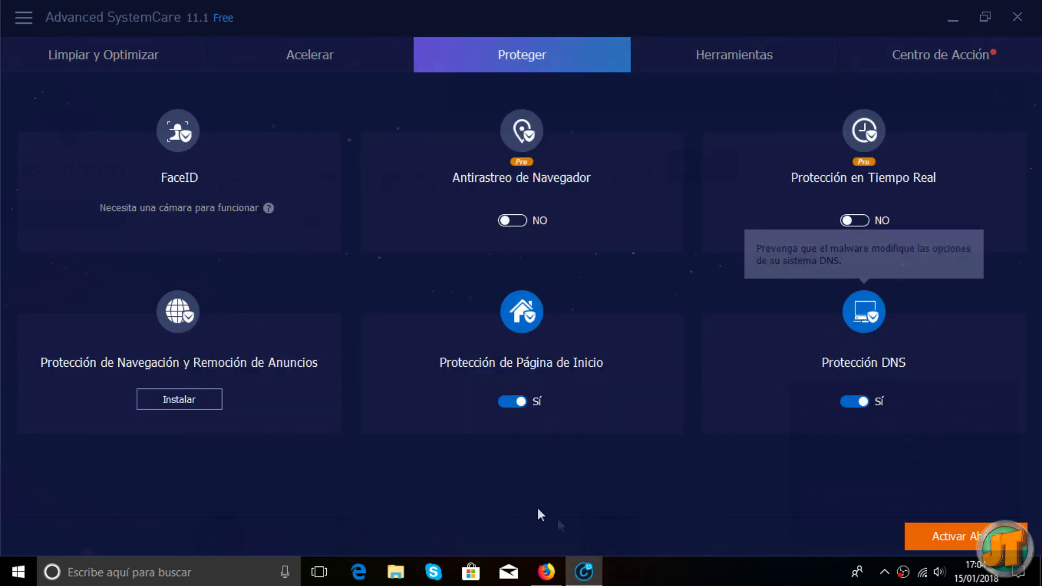
# Step: Examine which browsers Protección de Página de Inicio covers and close its settings, leaving the protection enabled
pyautogui.moveTo(868, 318)
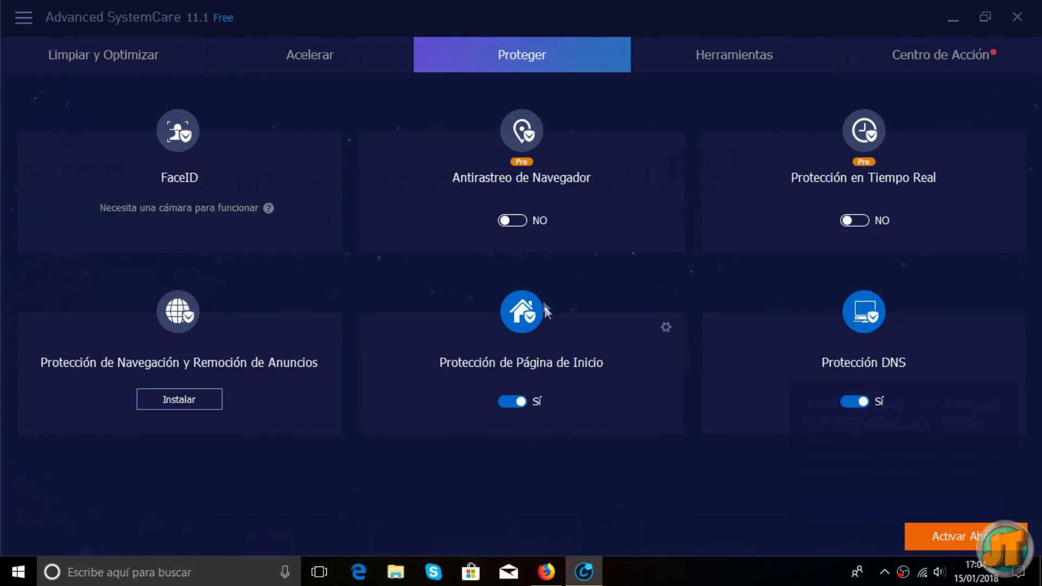
pyautogui.click(665, 327)
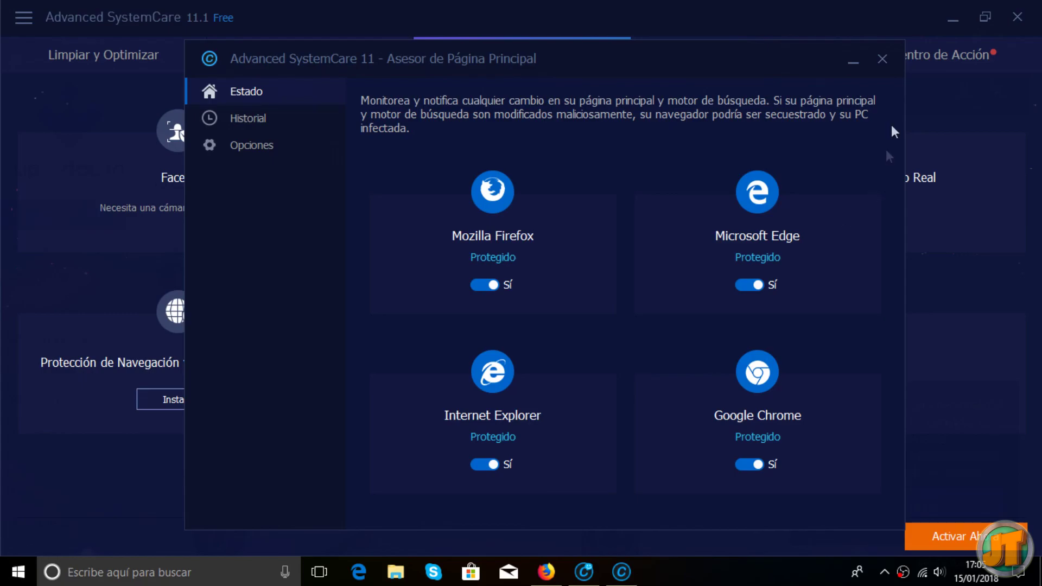
pyautogui.click(881, 58)
pyautogui.click(514, 407)
pyautogui.click(517, 408)
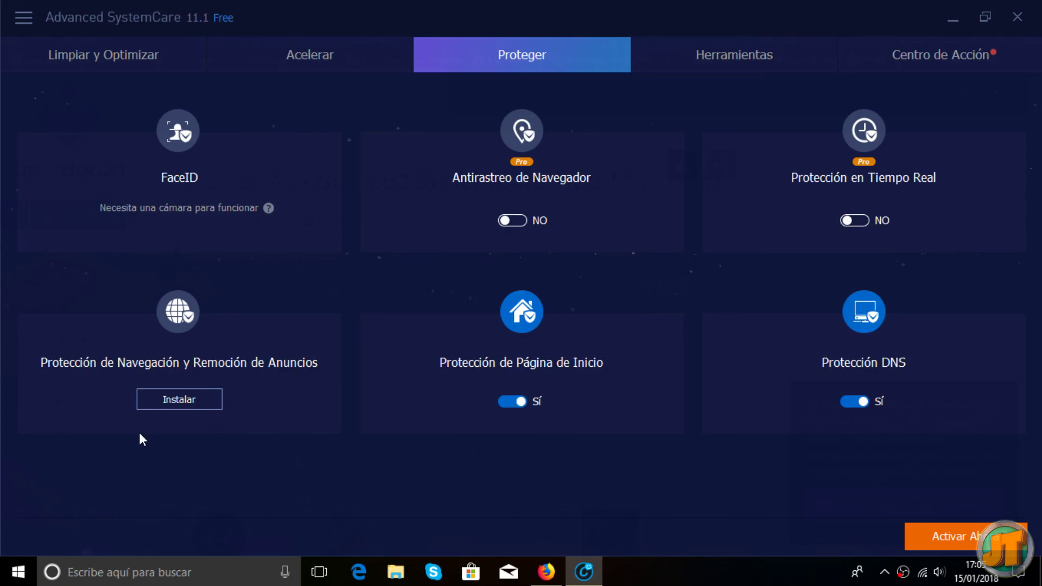
# Step: Try repeatedly to install Protección de Navegación y Remoción de Anuncios, dismissing each download message
pyautogui.click(183, 400)
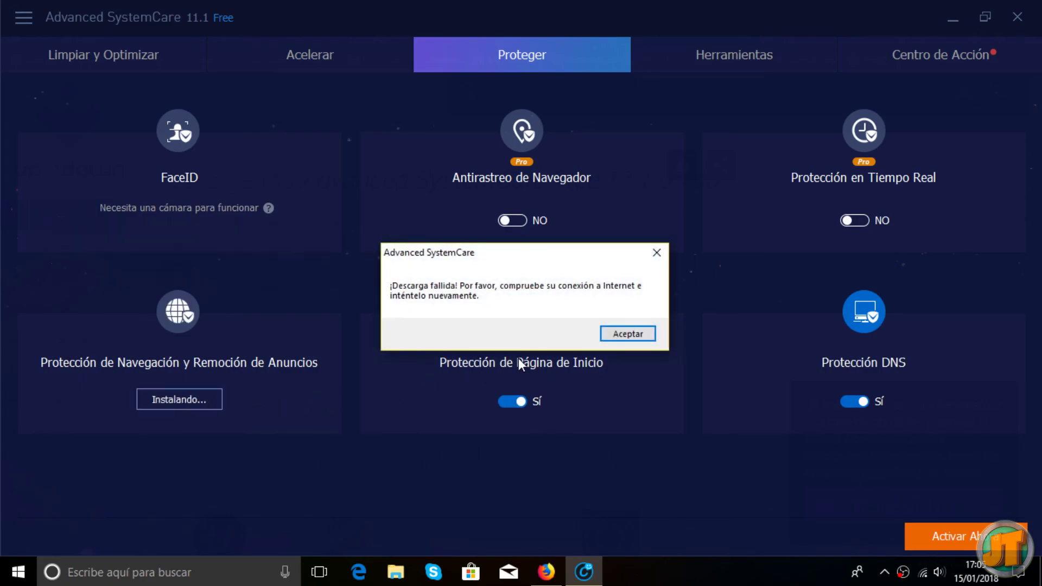
pyautogui.click(627, 334)
pyautogui.click(179, 404)
pyautogui.click(631, 333)
pyautogui.moveTo(182, 314)
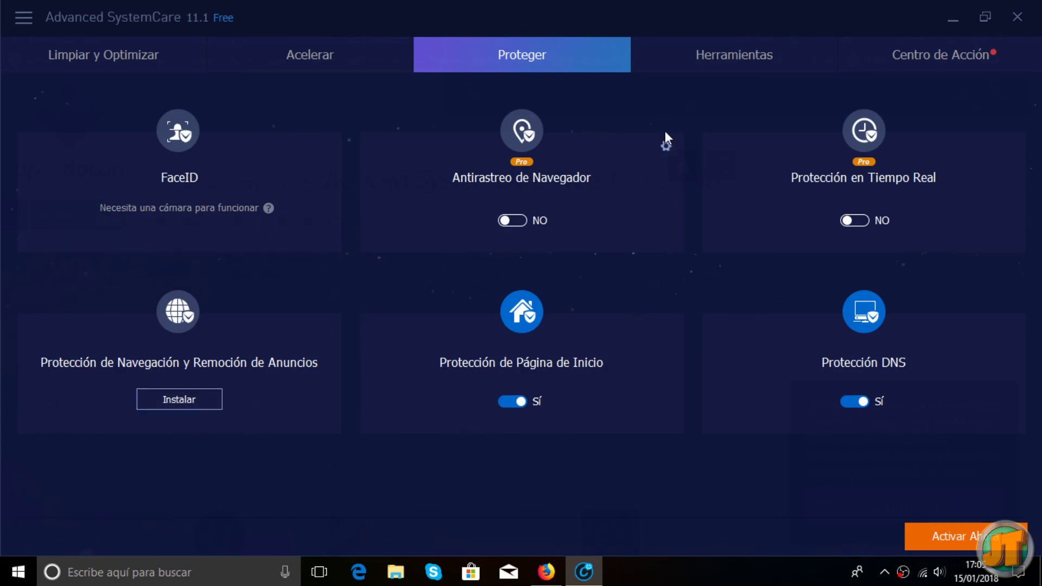
pyautogui.click(186, 404)
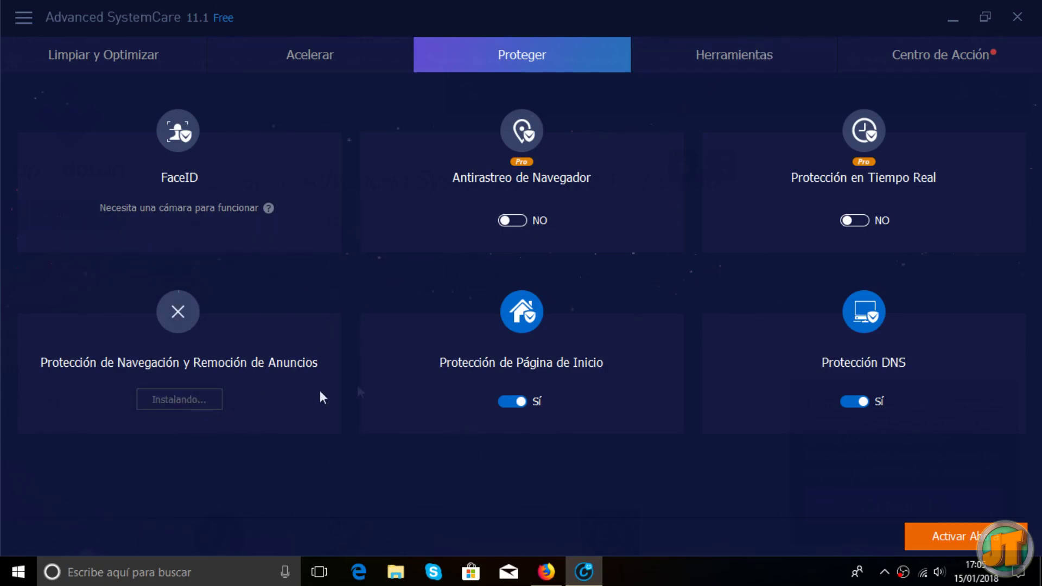
pyautogui.click(627, 335)
pyautogui.click(187, 404)
pyautogui.press('Return')
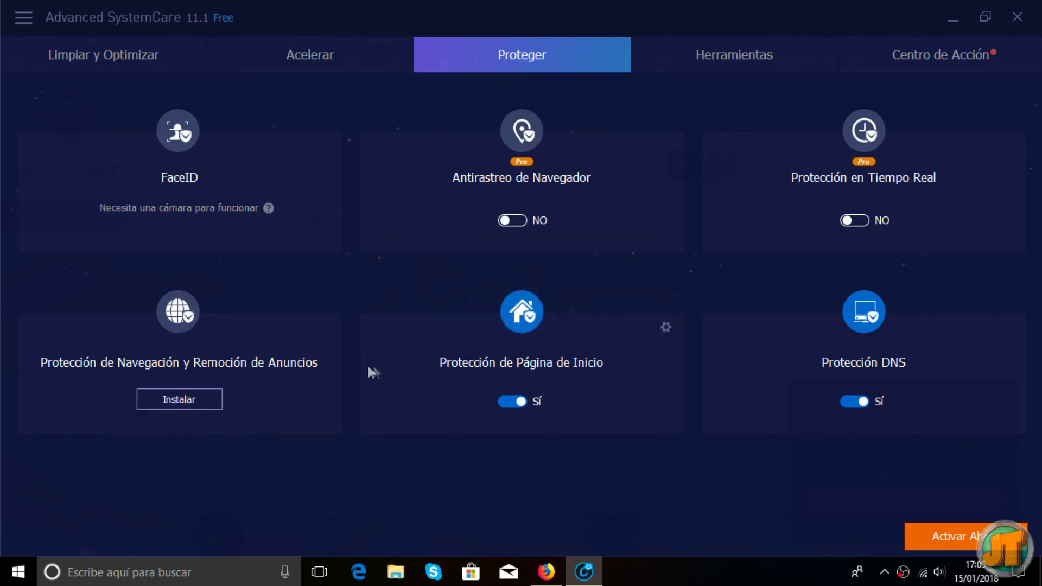
# Step: Show the Herramientas collection, try to download the Información del Sistema tool and dismiss the message
pyautogui.click(743, 61)
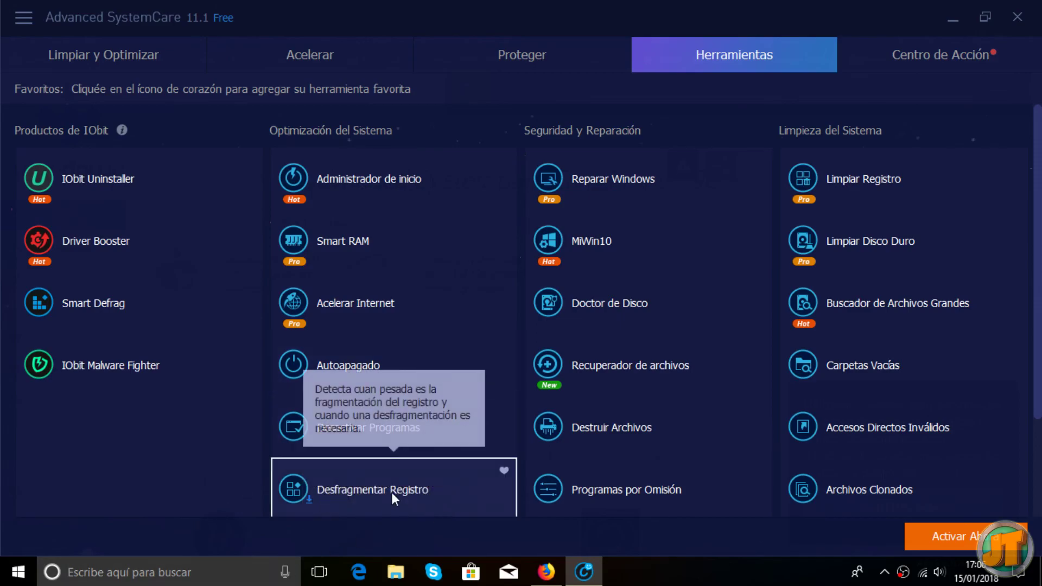
pyautogui.scroll(-2, 396, 493)
pyautogui.click(387, 426)
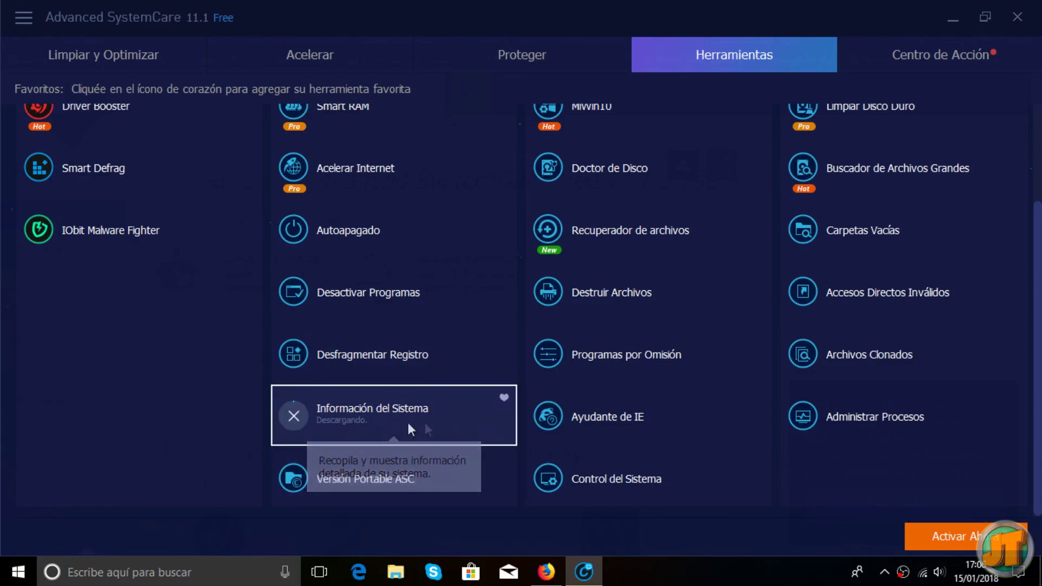
pyautogui.click(631, 336)
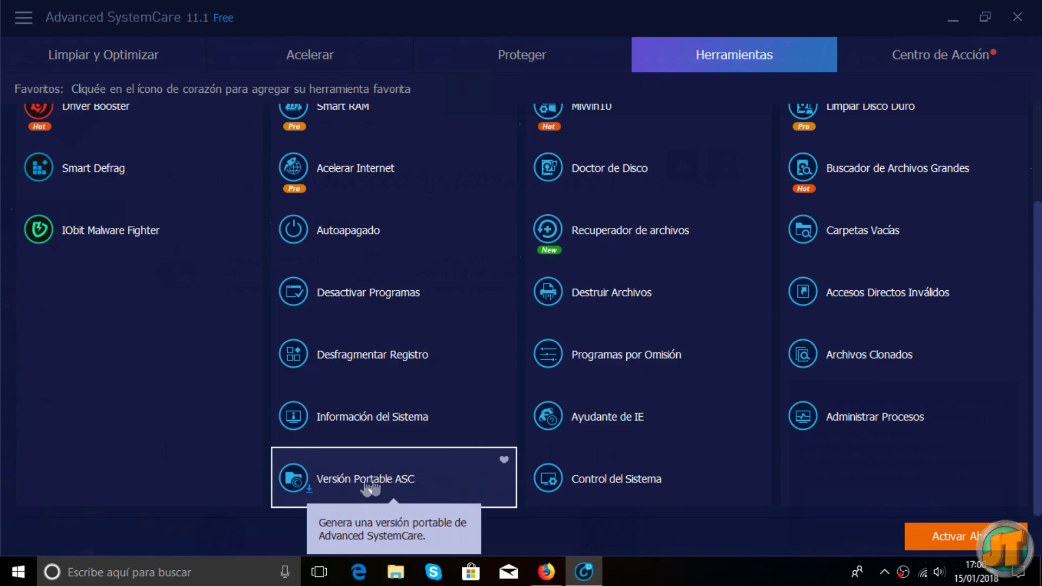
# Step: Look through the Seguridad y Reparación tools and try to launch Recuperador de archivos and Destruir Archivos
pyautogui.scroll(3, 687, 422)
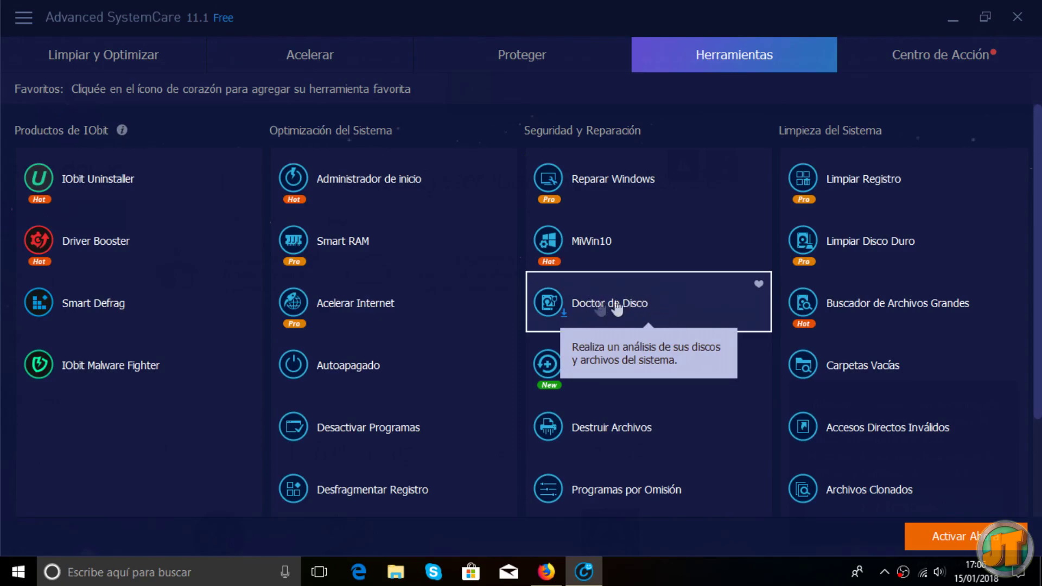
pyautogui.scroll(-3, 632, 369)
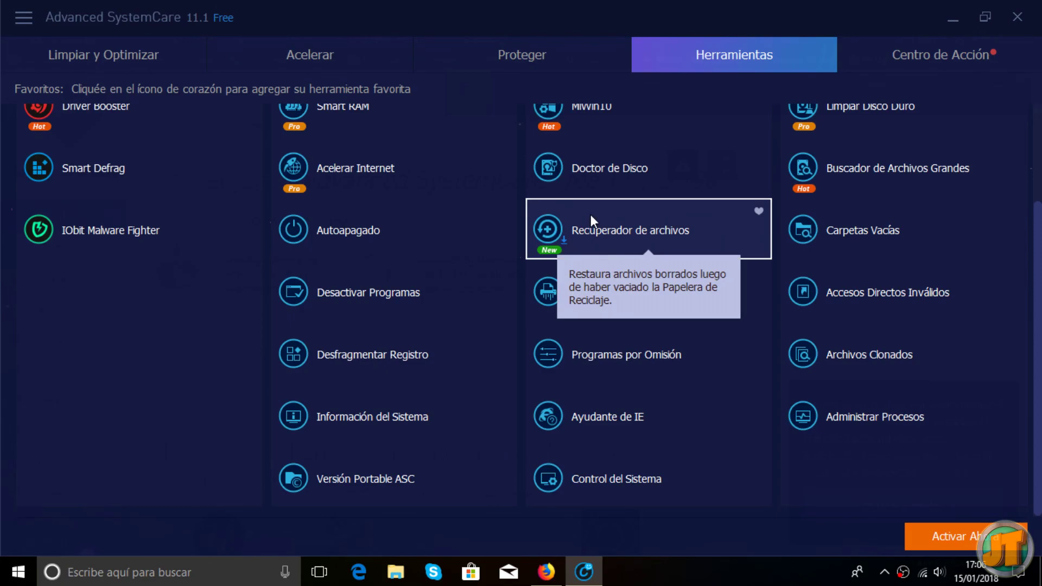
pyautogui.click(619, 231)
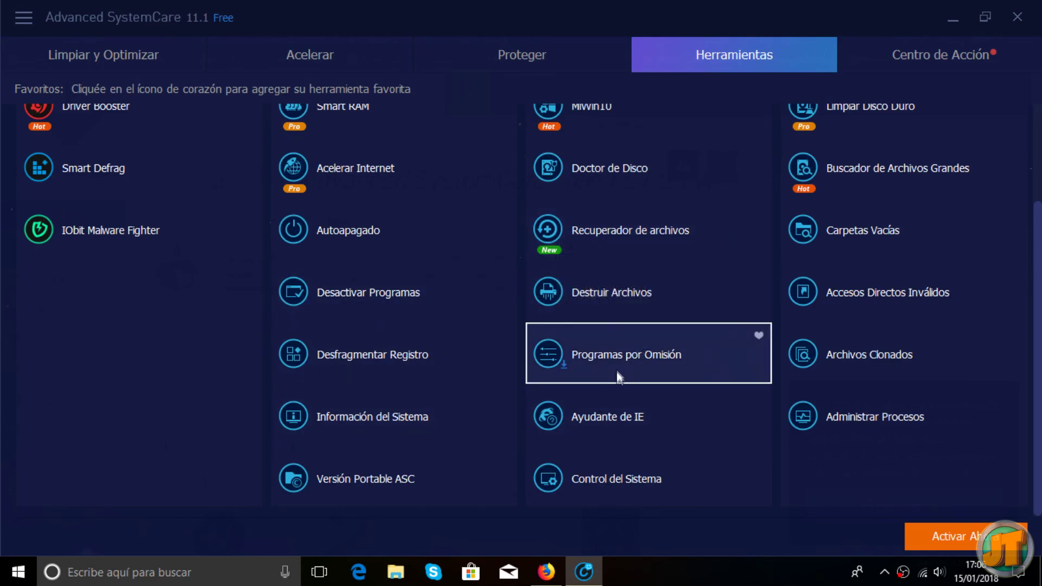
pyautogui.click(666, 292)
pyautogui.click(656, 336)
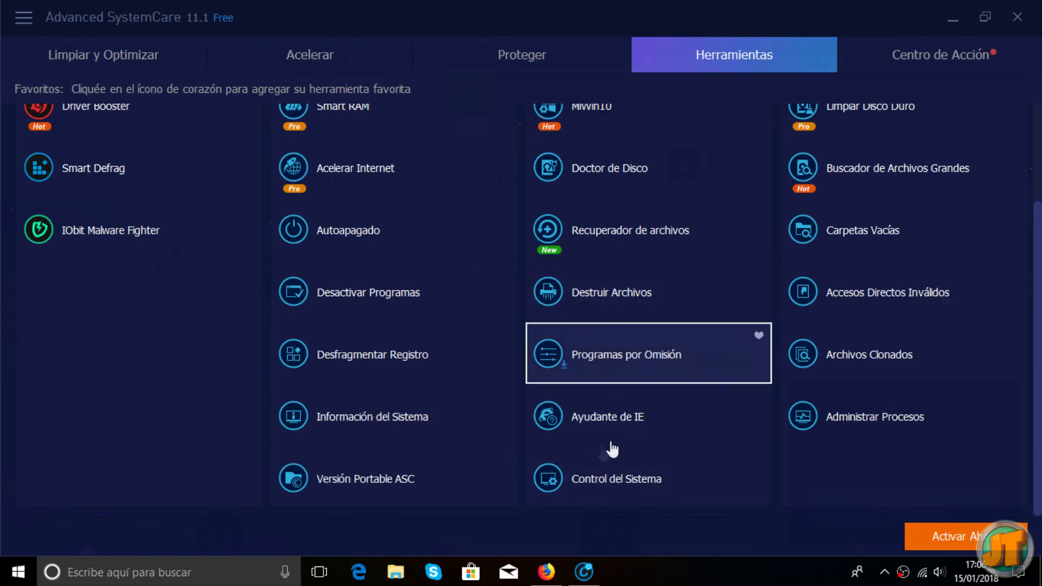
# Step: Review the system optimization and cleaning tools and the Centro de Acción recommendations, ending on the Limpiar y Optimizar overview
pyautogui.scroll(3, 937, 226)
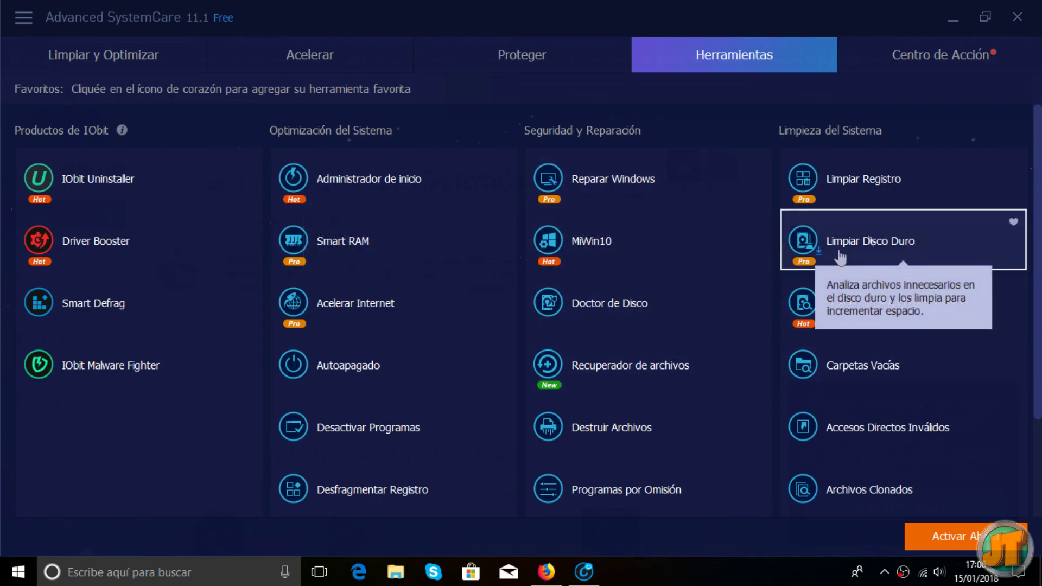
pyautogui.moveTo(351, 303)
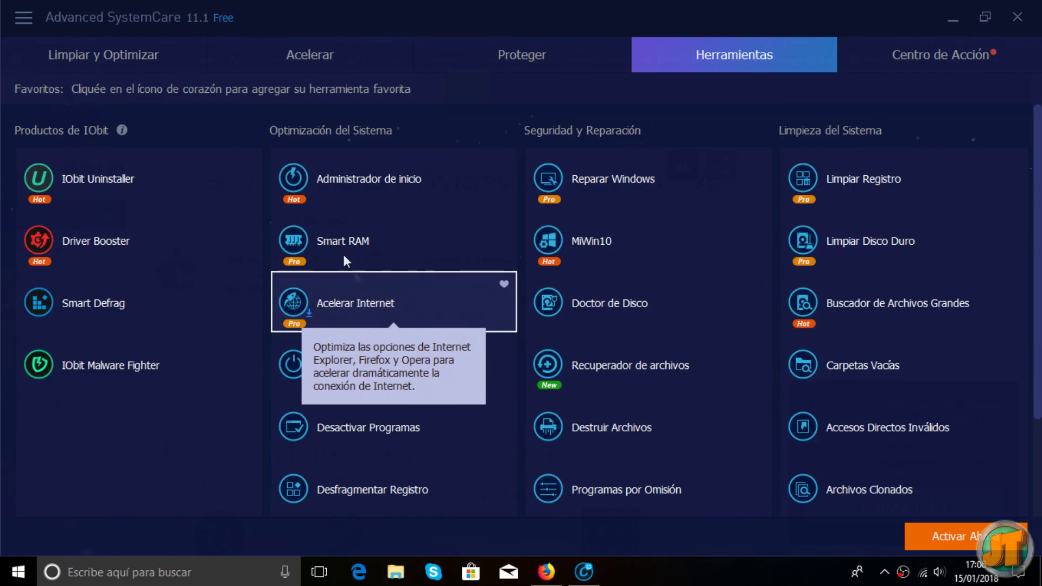
pyautogui.click(144, 63)
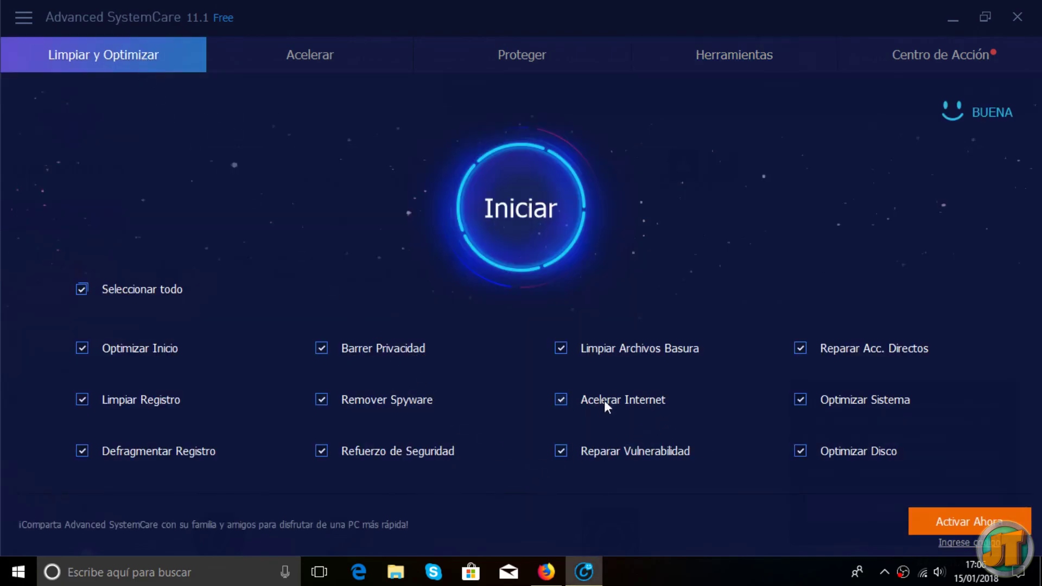
pyautogui.click(879, 57)
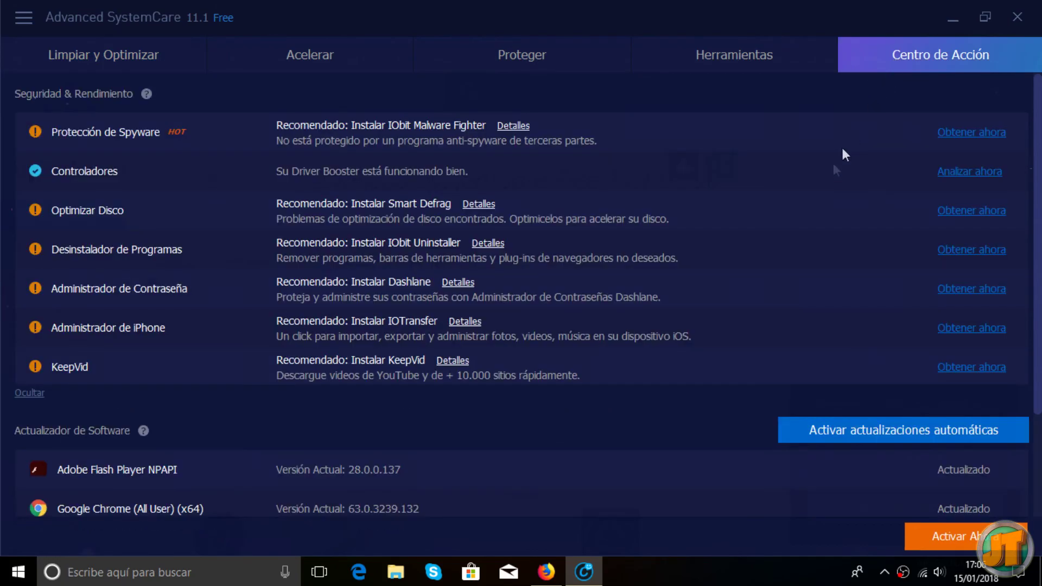
pyautogui.click(776, 56)
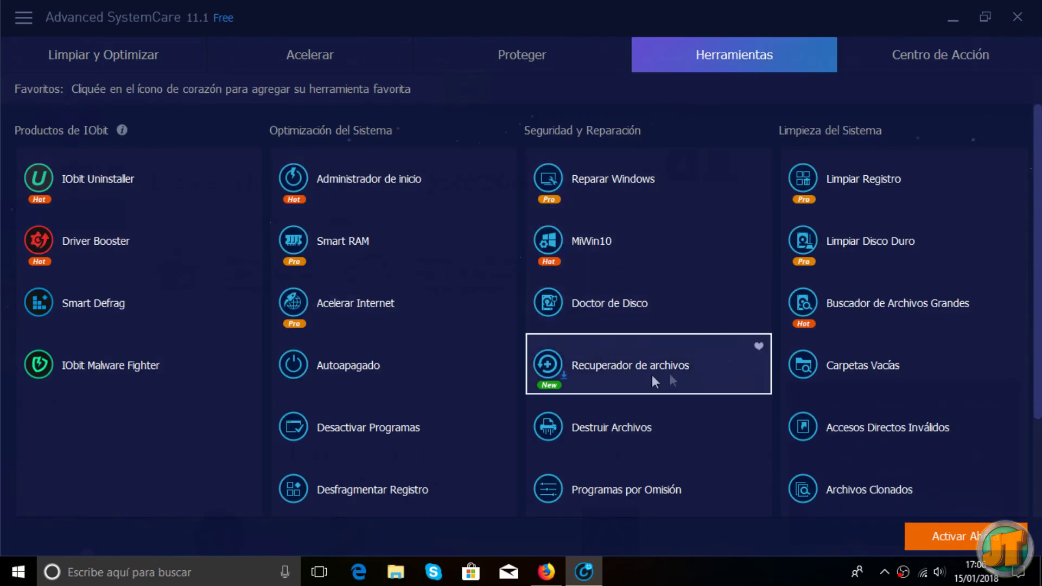
pyautogui.moveTo(394, 305)
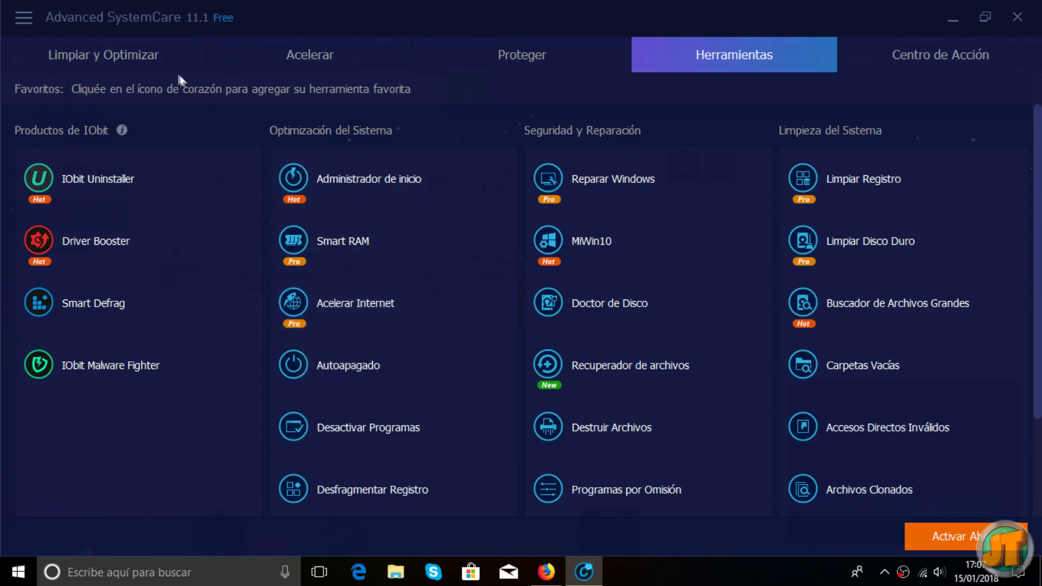
pyautogui.click(103, 55)
pyautogui.click(756, 62)
pyautogui.scroll(-1, 968, 361)
pyautogui.moveTo(877, 222)
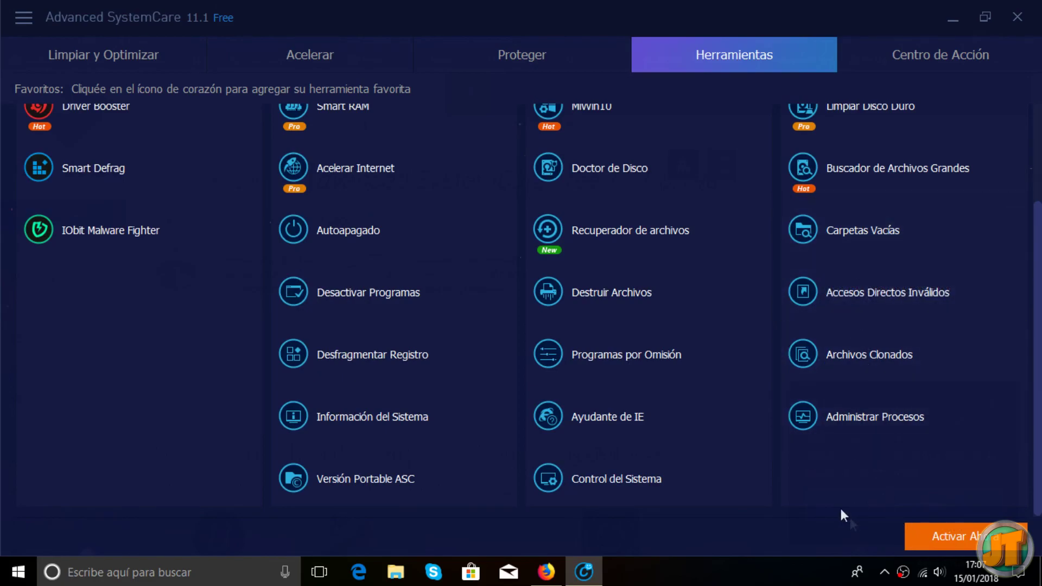
pyautogui.click(130, 63)
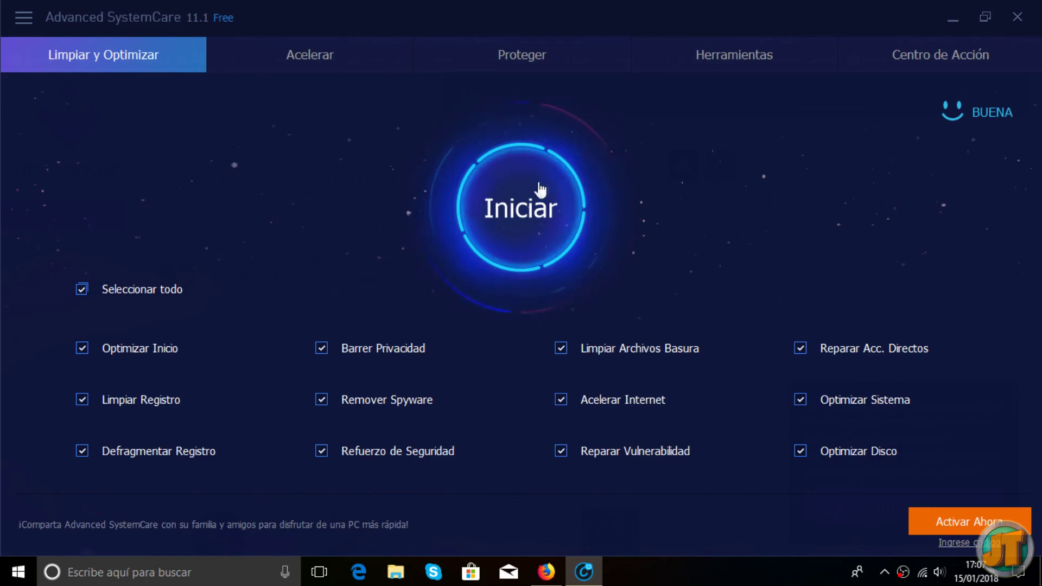
pyautogui.moveTo(930, 146)
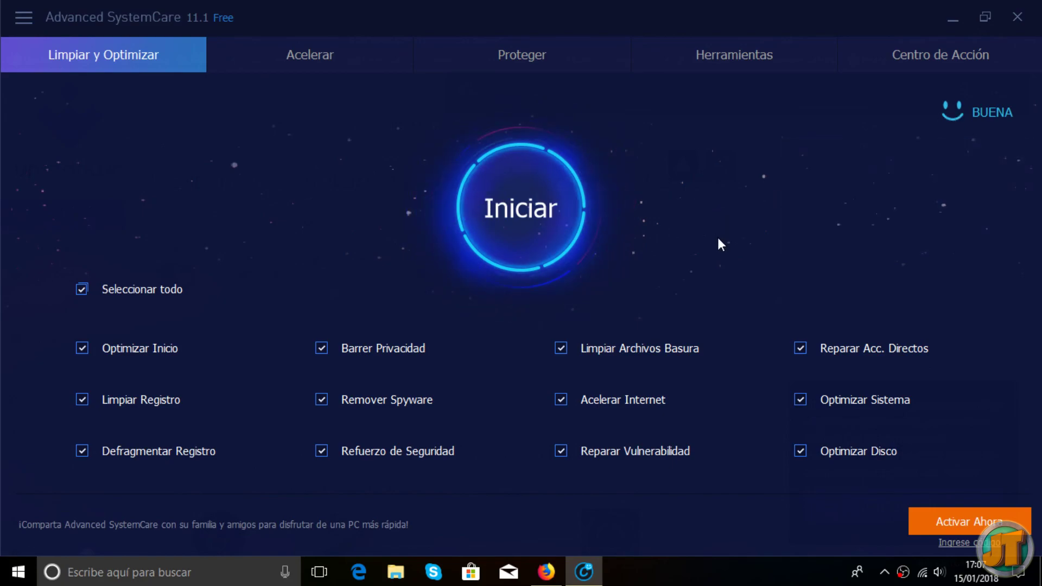